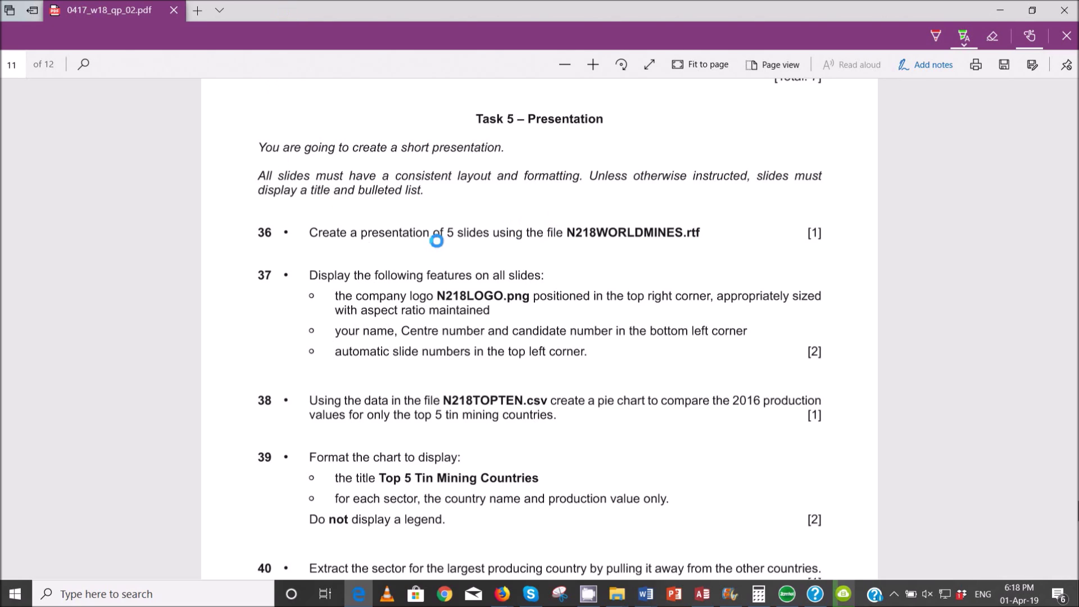
- Launch PowerPoint from the taskbar after reading the Task 5 instructions
click(674, 594)
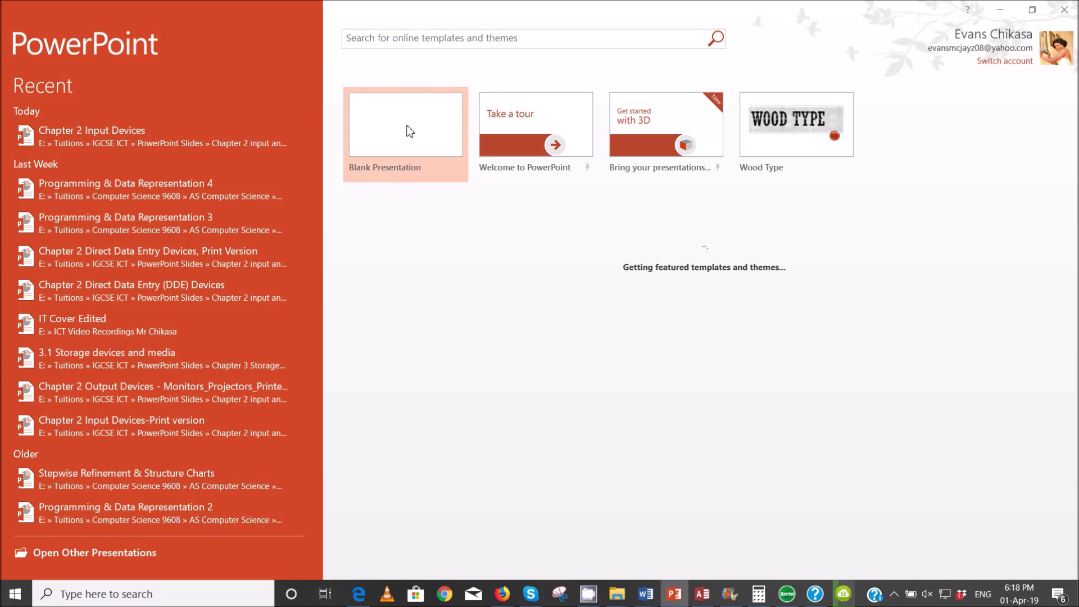
- Open N218WORLDMINES from the 0417_w18_sf_02 folder, showing All Files in the file-type list
click(410, 131)
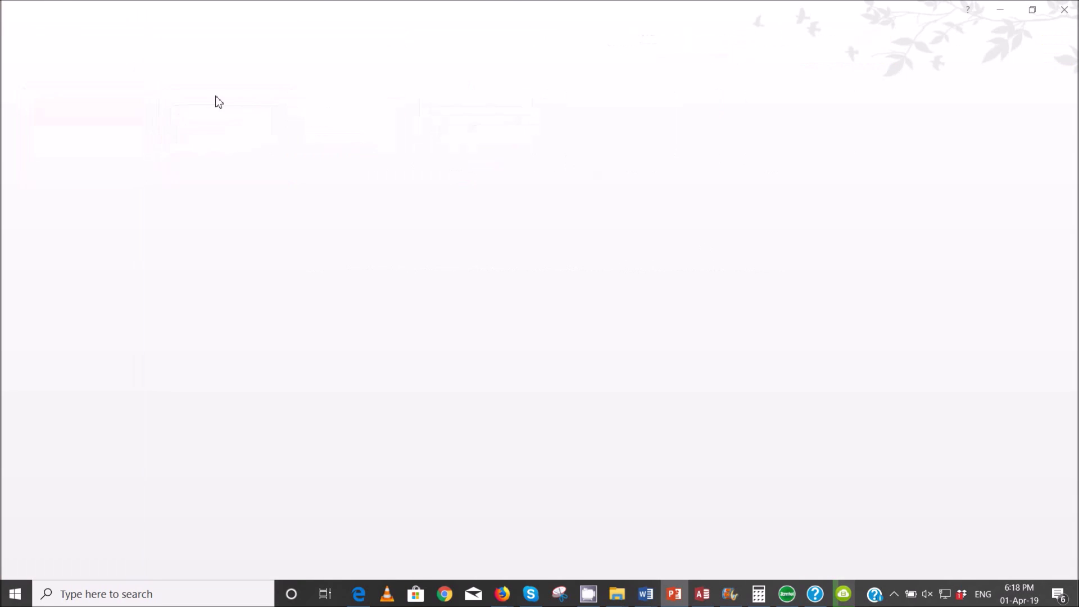
click(12, 30)
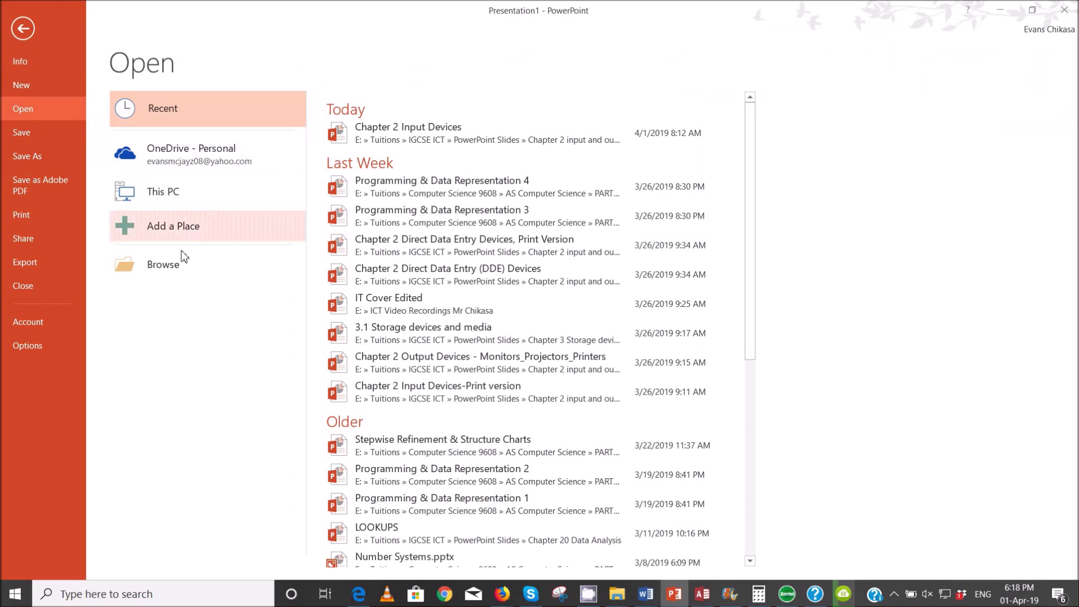
click(174, 262)
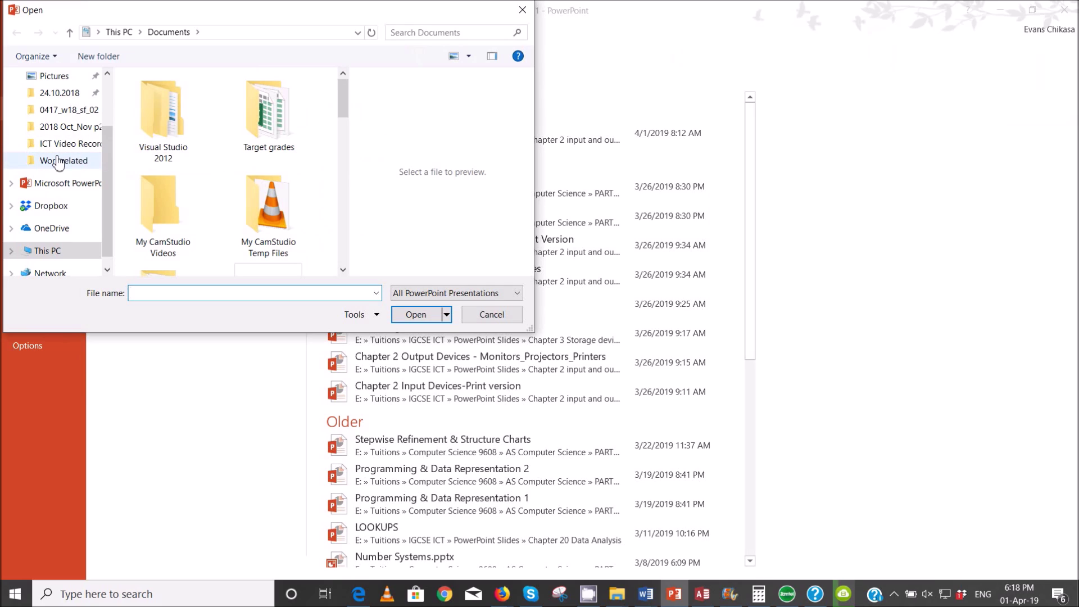
click(67, 112)
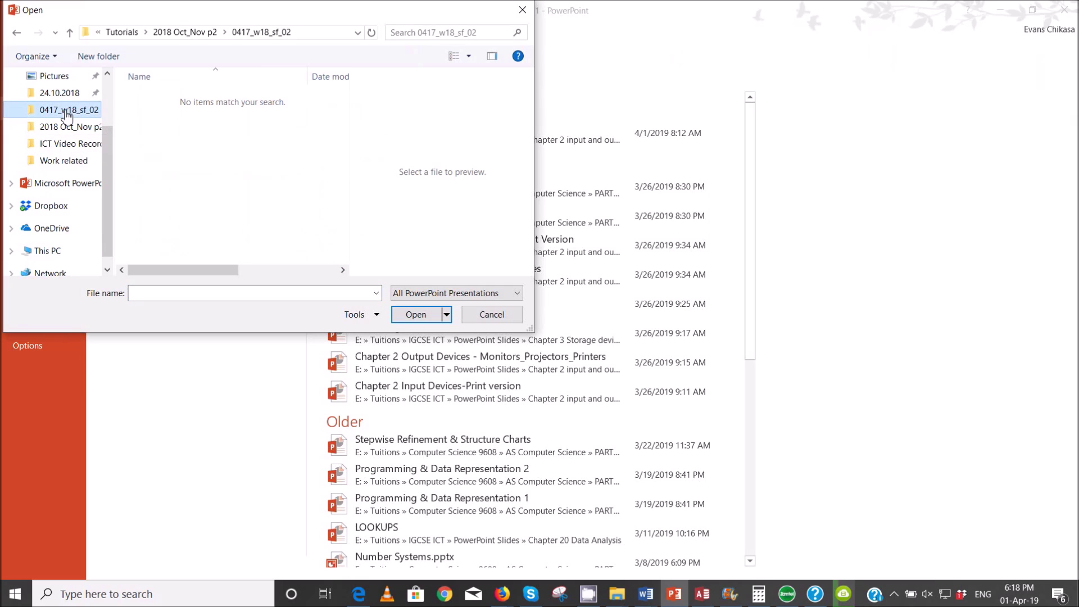
click(445, 294)
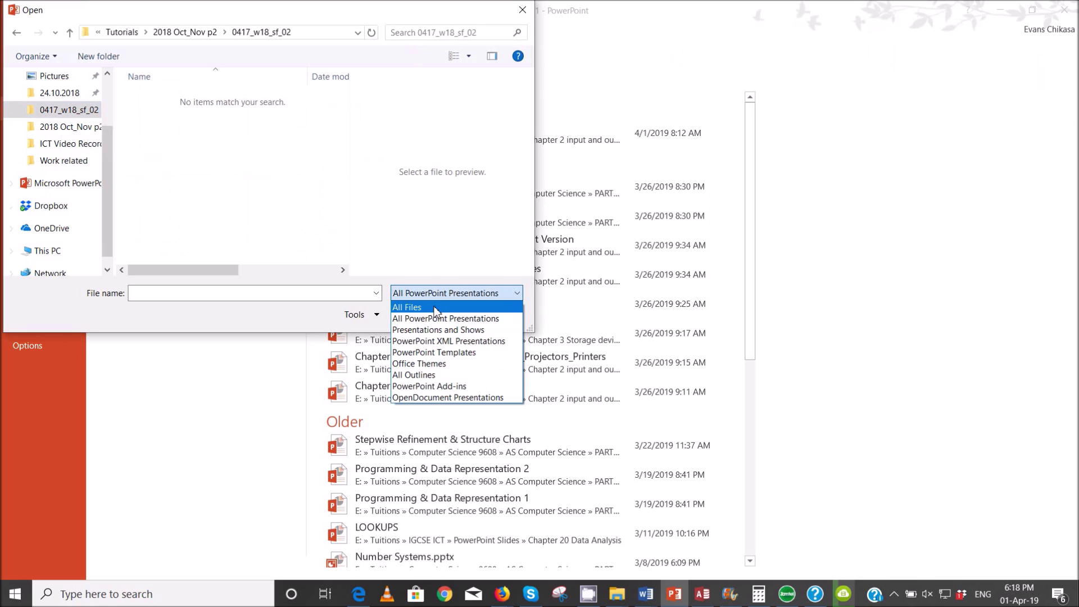
click(436, 308)
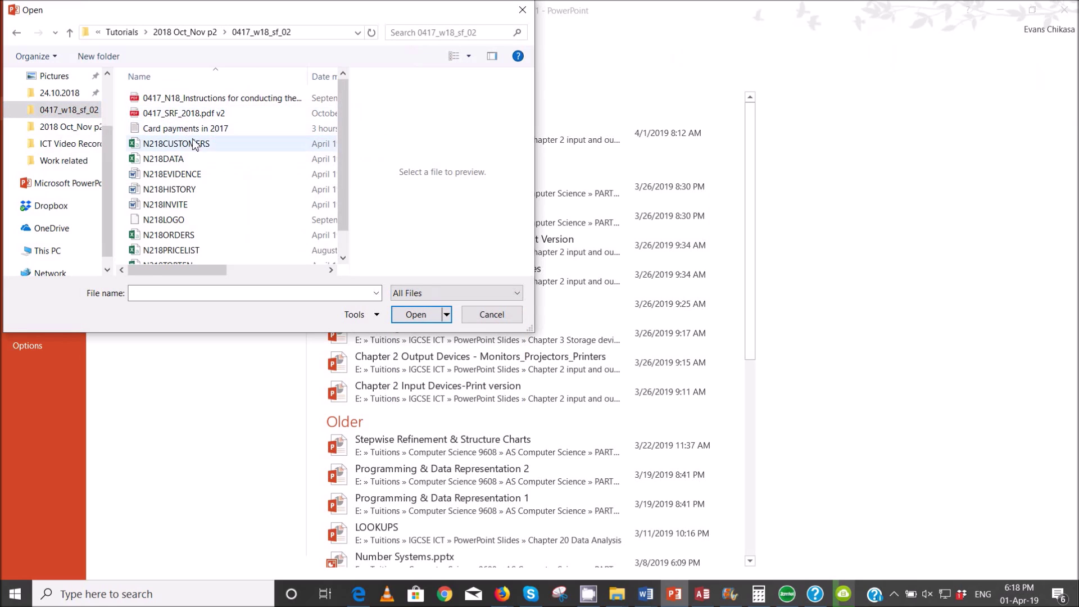
scroll(224, 187, down, 1)
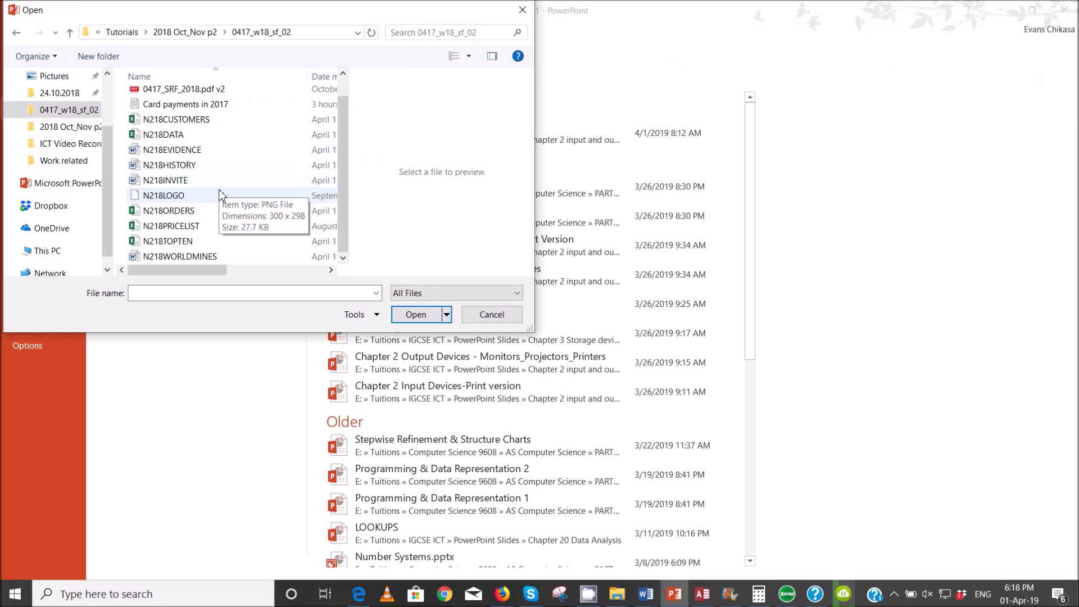
click(182, 256)
click(436, 311)
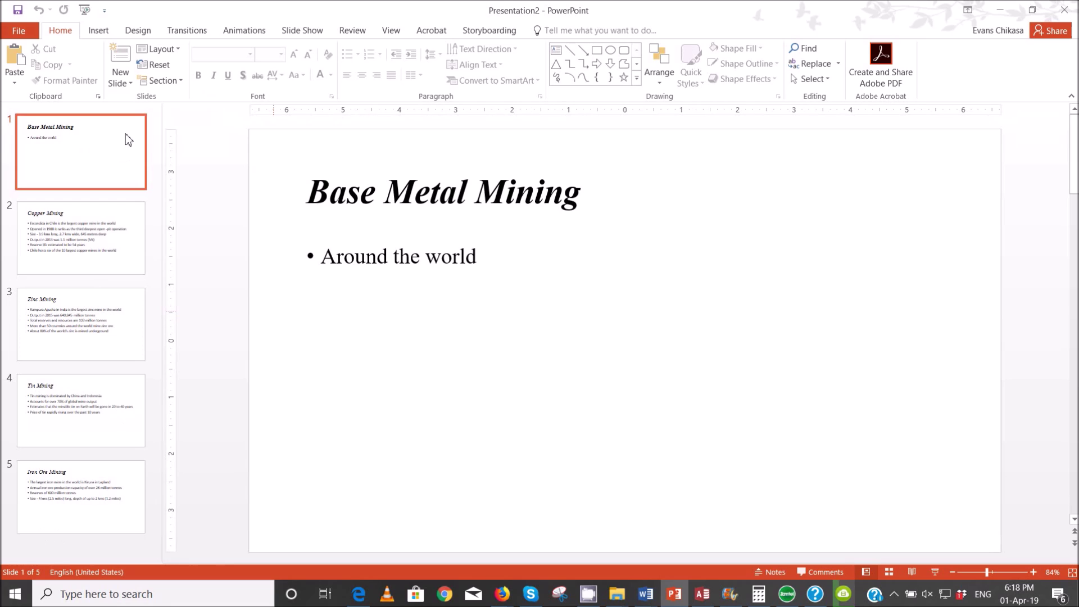
- Check the exam PDF, then switch the presentation to Slide Master view
click(358, 604)
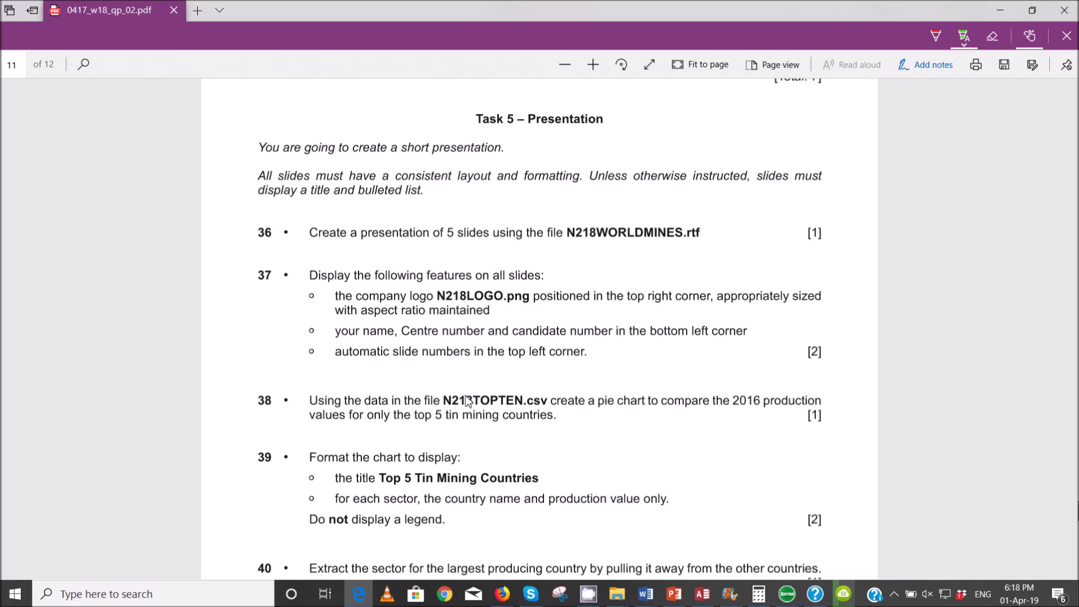
click(681, 599)
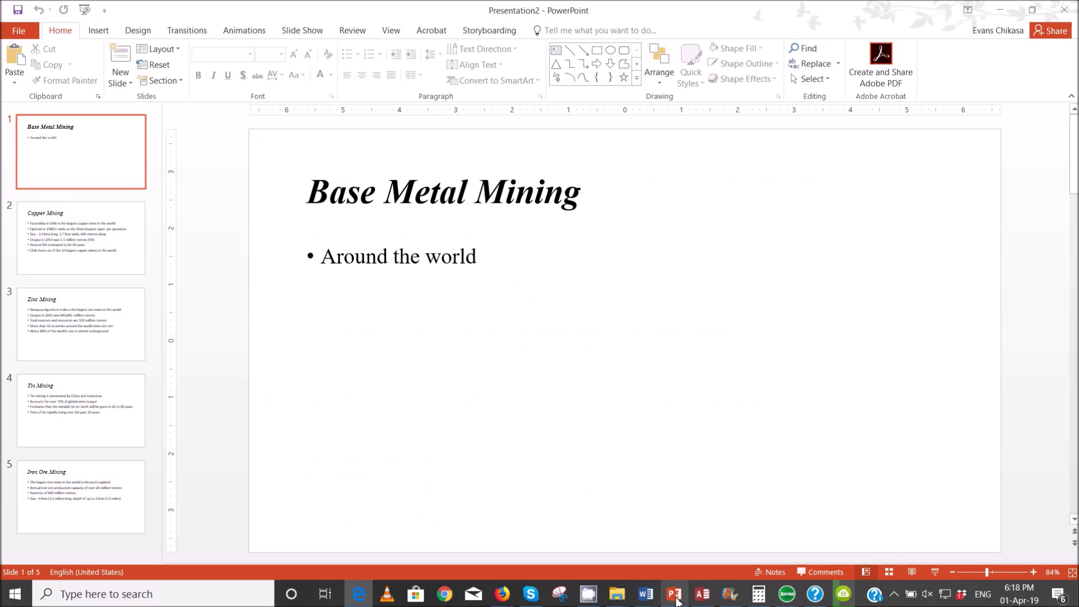
click(292, 33)
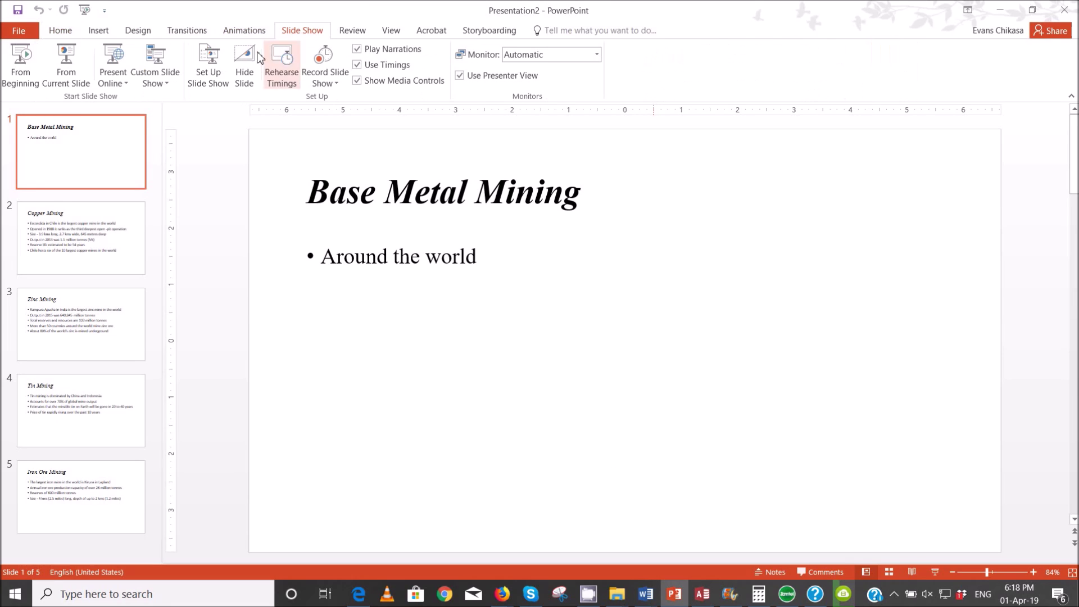
click(389, 30)
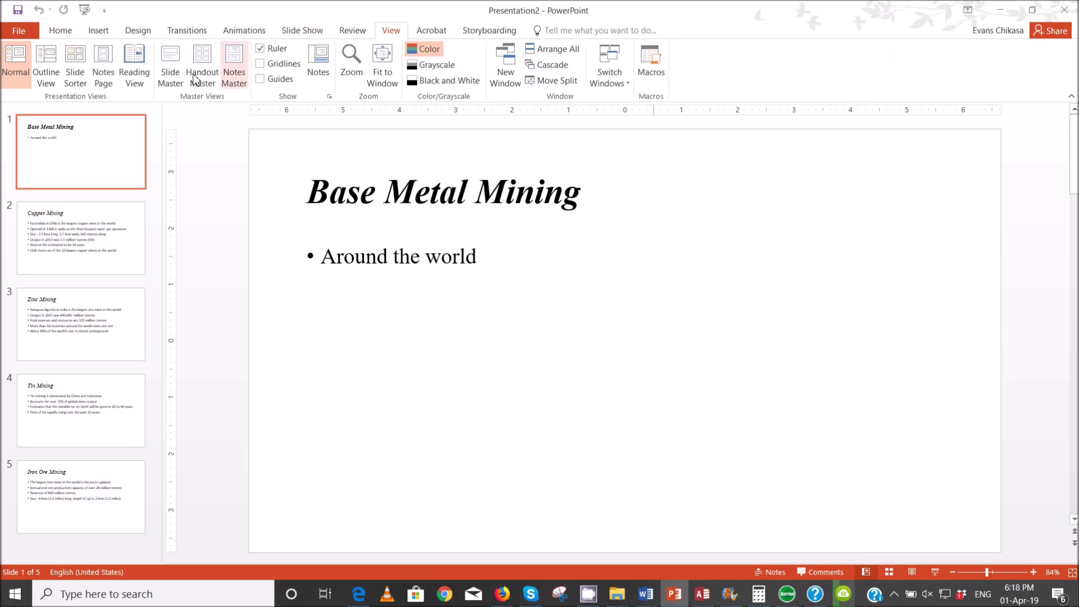
click(170, 65)
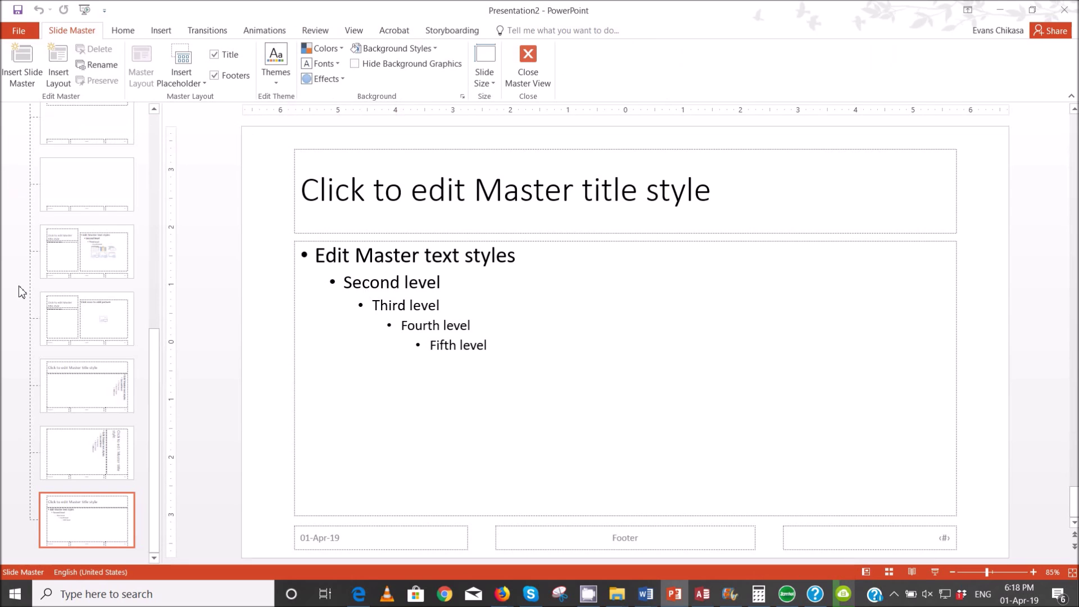
- Insert the N218LOGO picture on the top-level slide master and move it top-right
scroll(23, 289, up, 10)
click(98, 171)
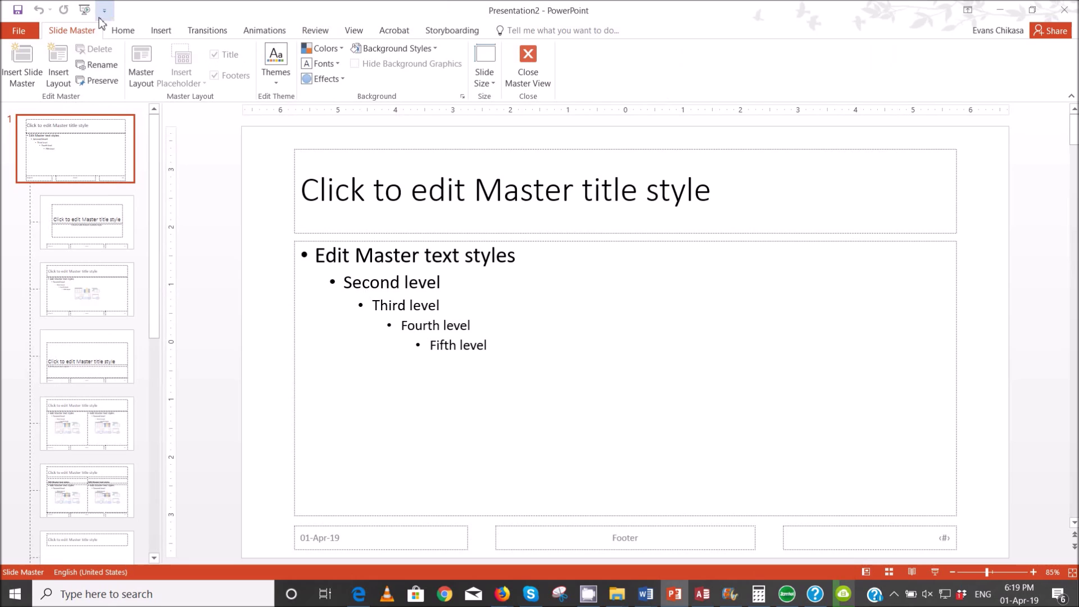
click(161, 31)
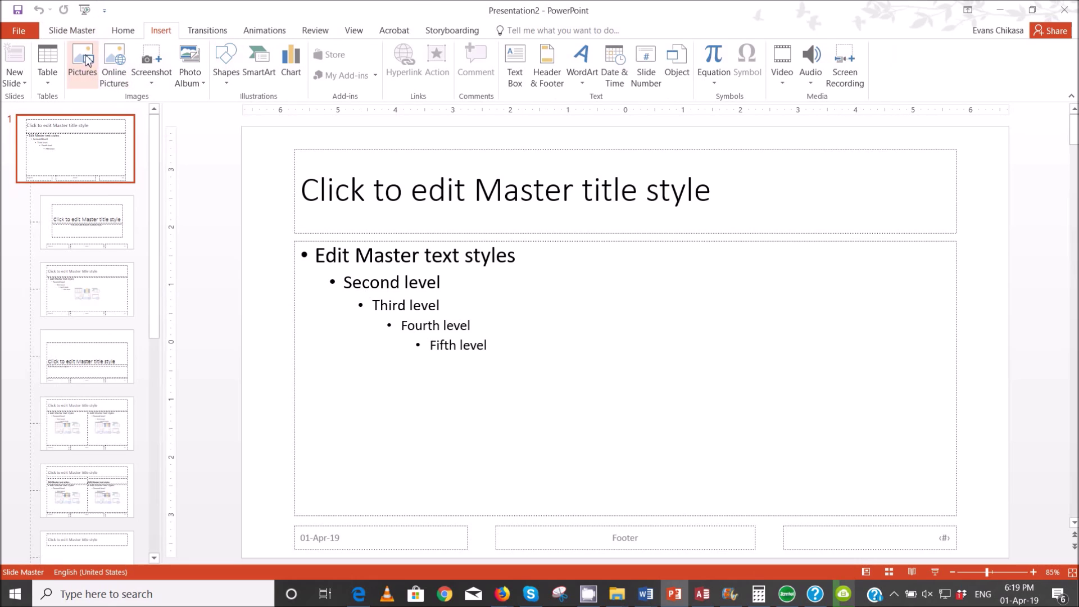
click(83, 61)
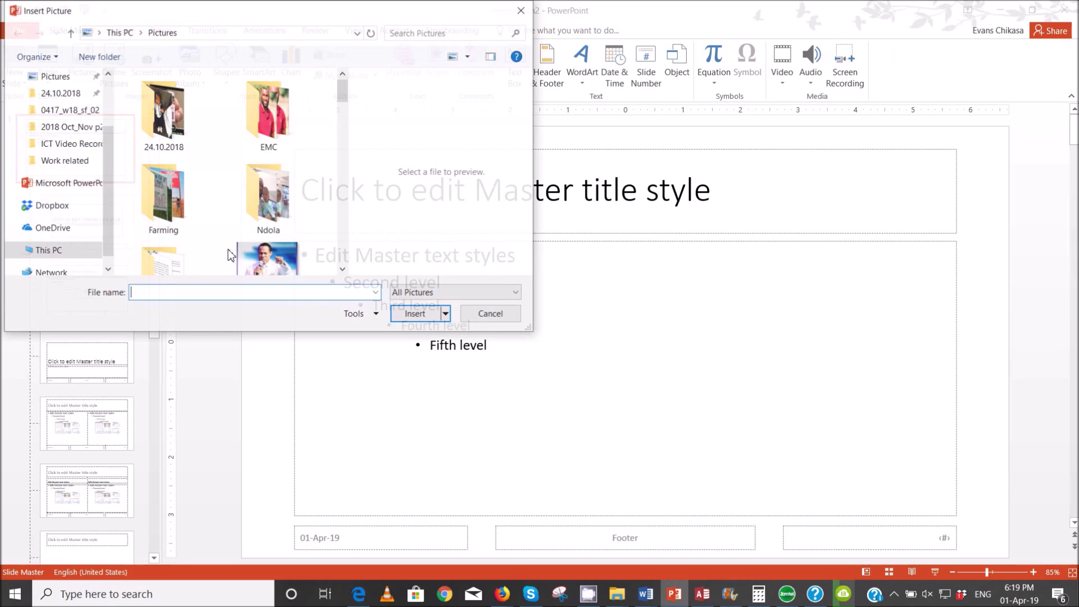
click(76, 111)
click(183, 121)
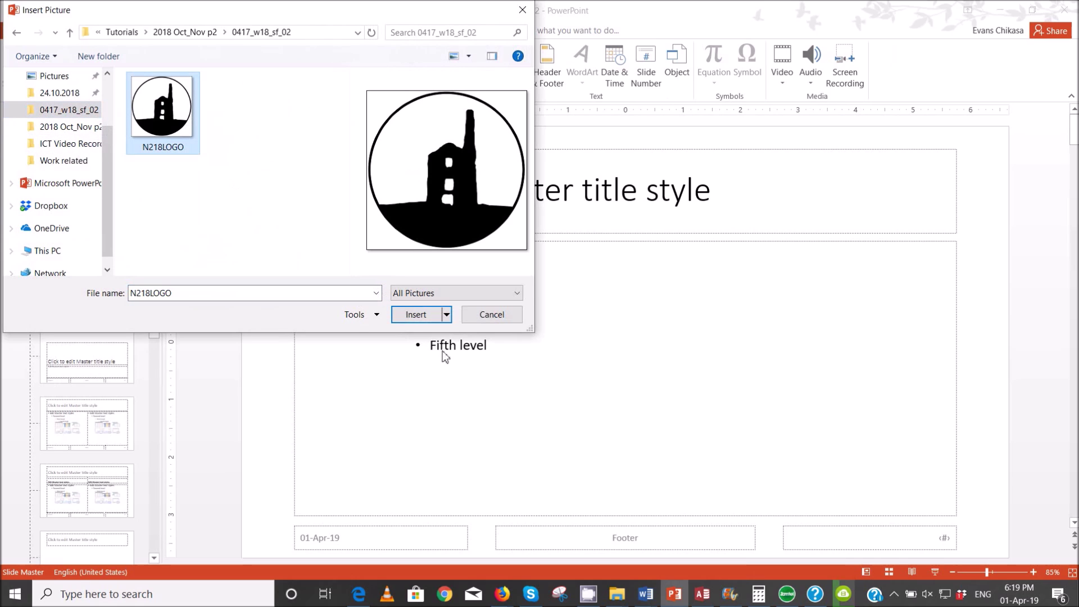
click(415, 315)
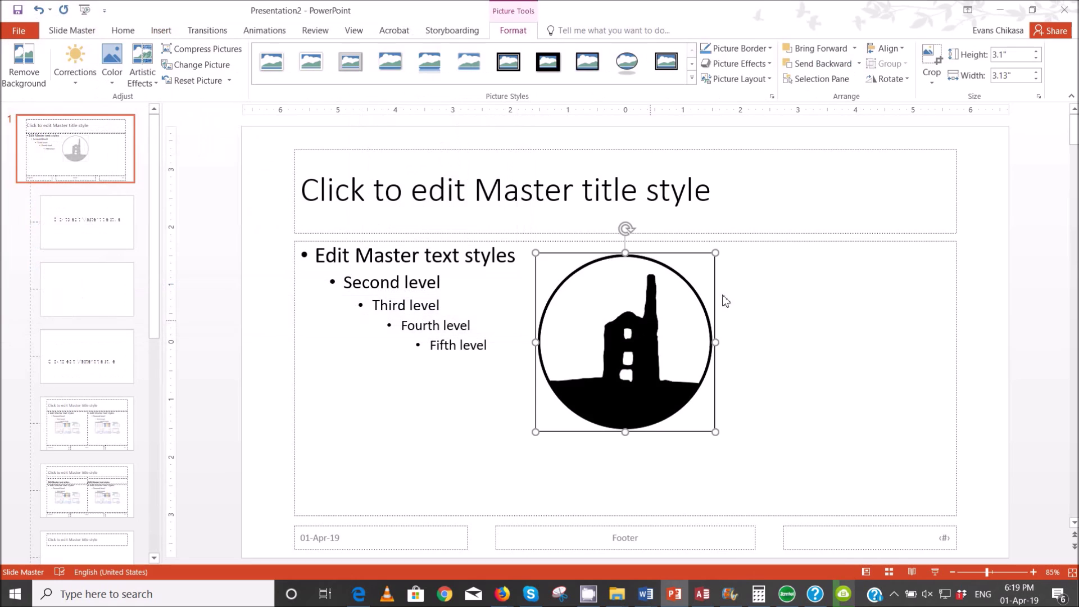
drag(613, 353, 907, 234)
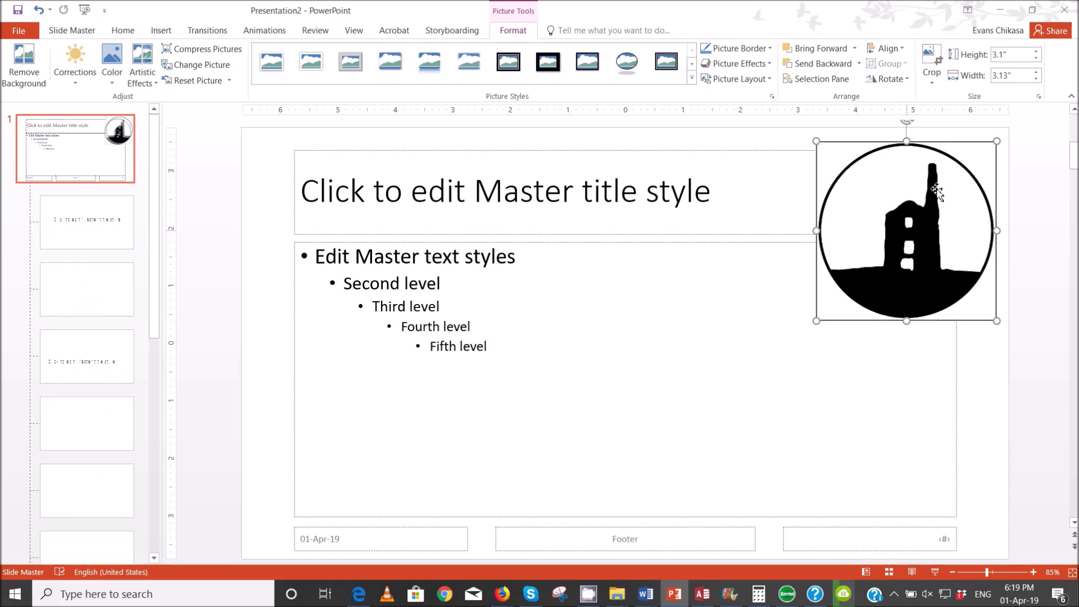
- Set the logo width to 1.5 inches and nudge it fully into the corner
click(1017, 77)
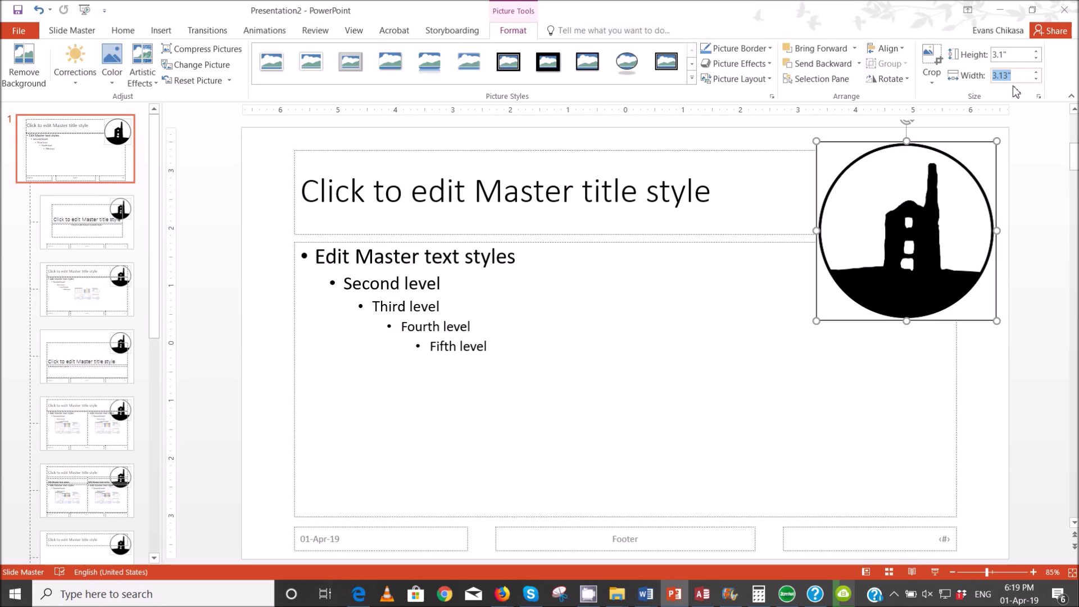
text(2)
key(Return)
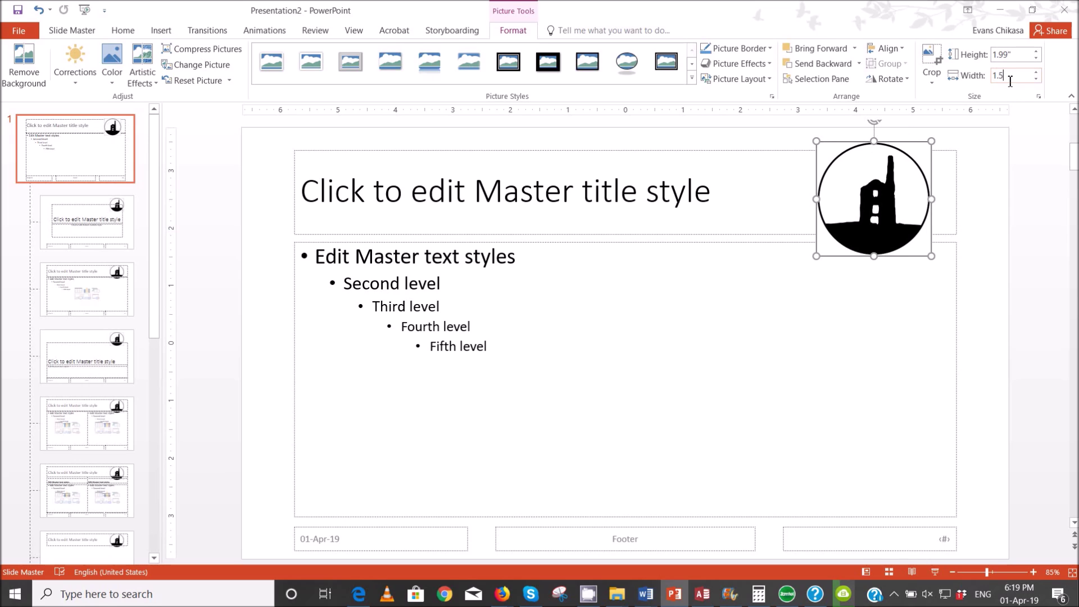
text(1.5)
key(Return)
drag(879, 181, 957, 176)
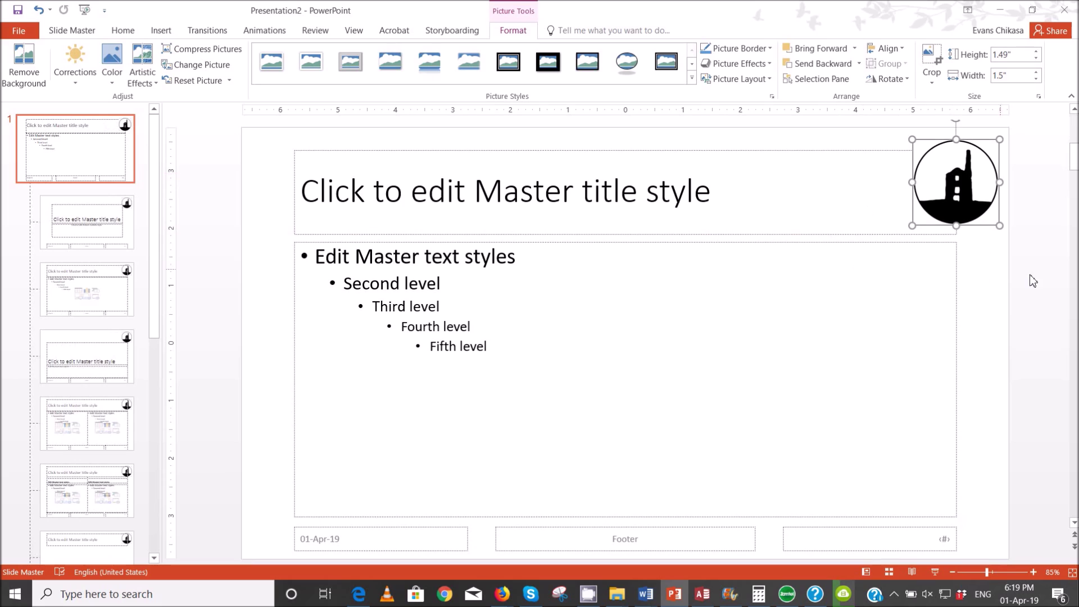
click(997, 270)
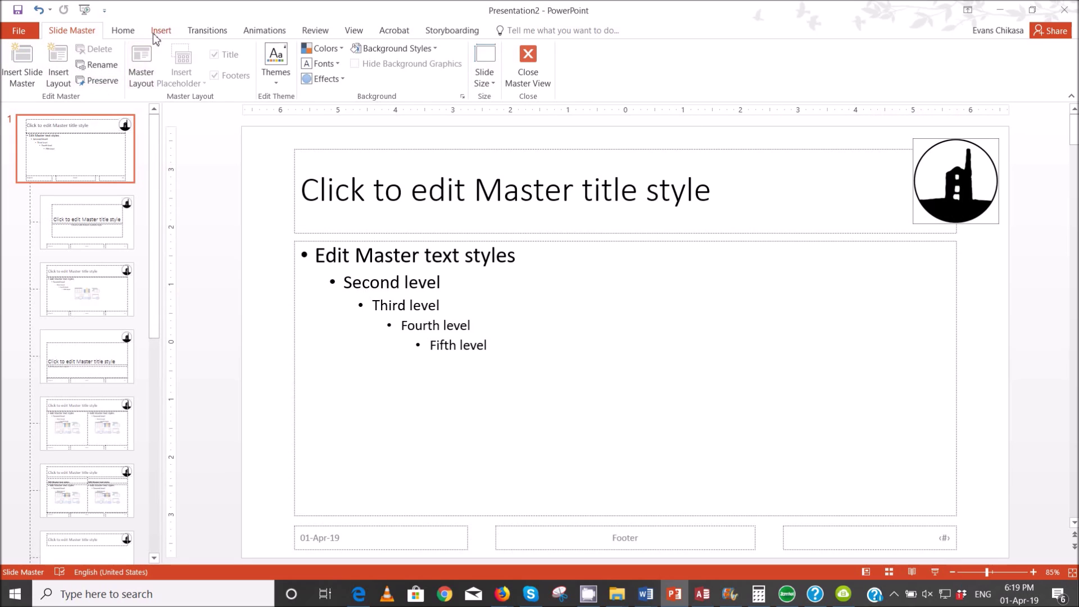
- Recheck the instructions, then delete the date placeholder from the master's bottom left
click(358, 594)
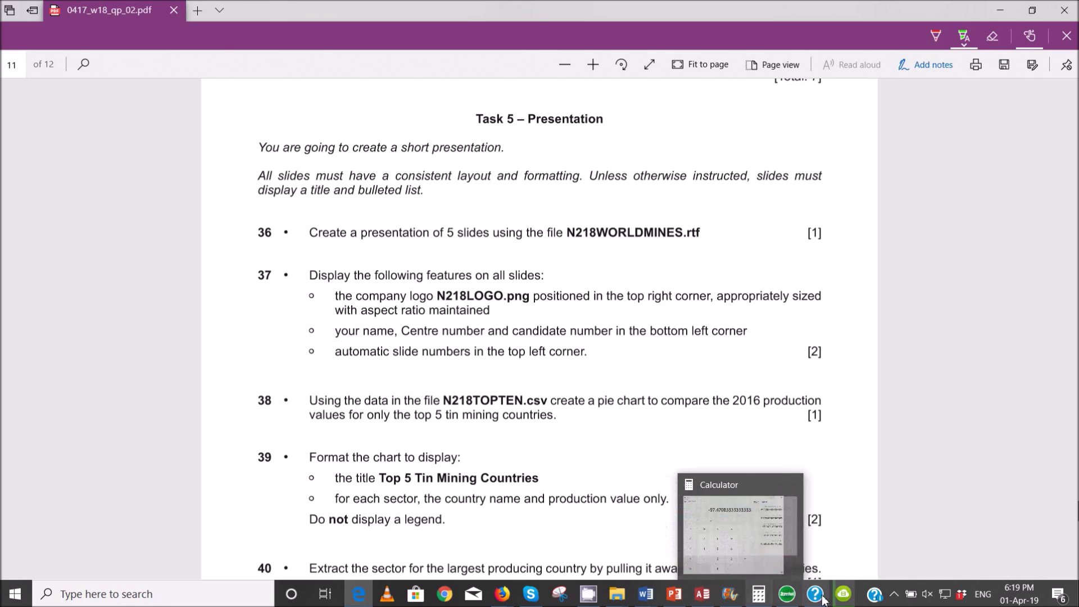
click(674, 594)
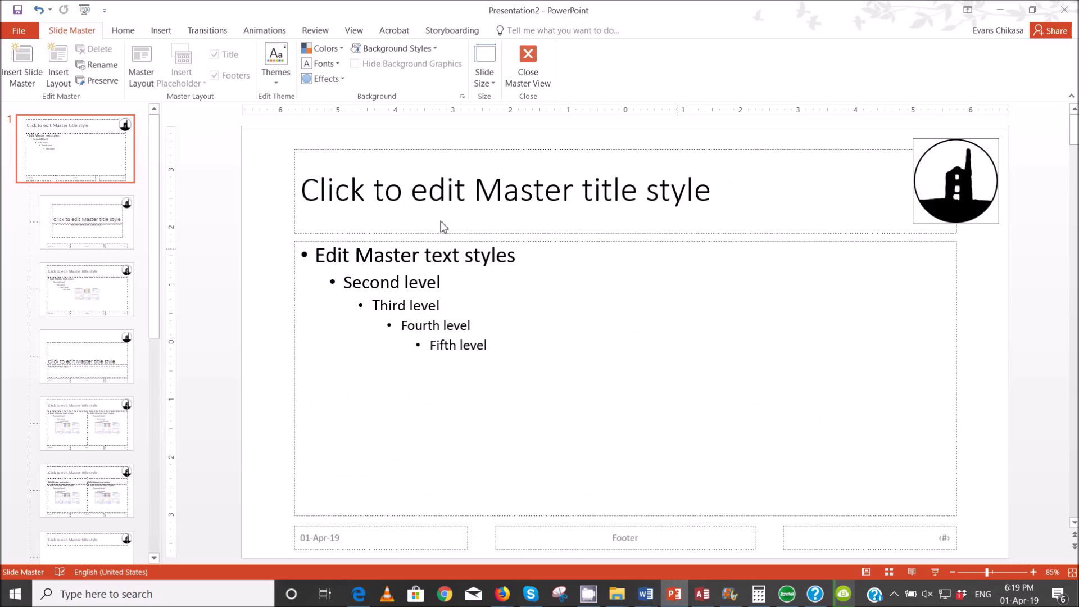
click(347, 531)
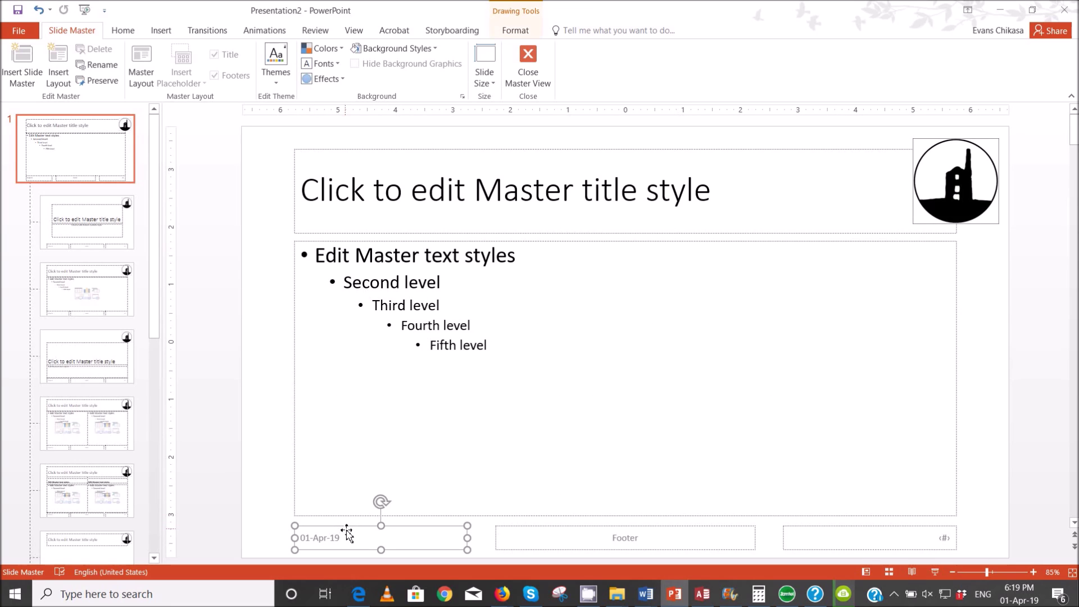
key(Delete)
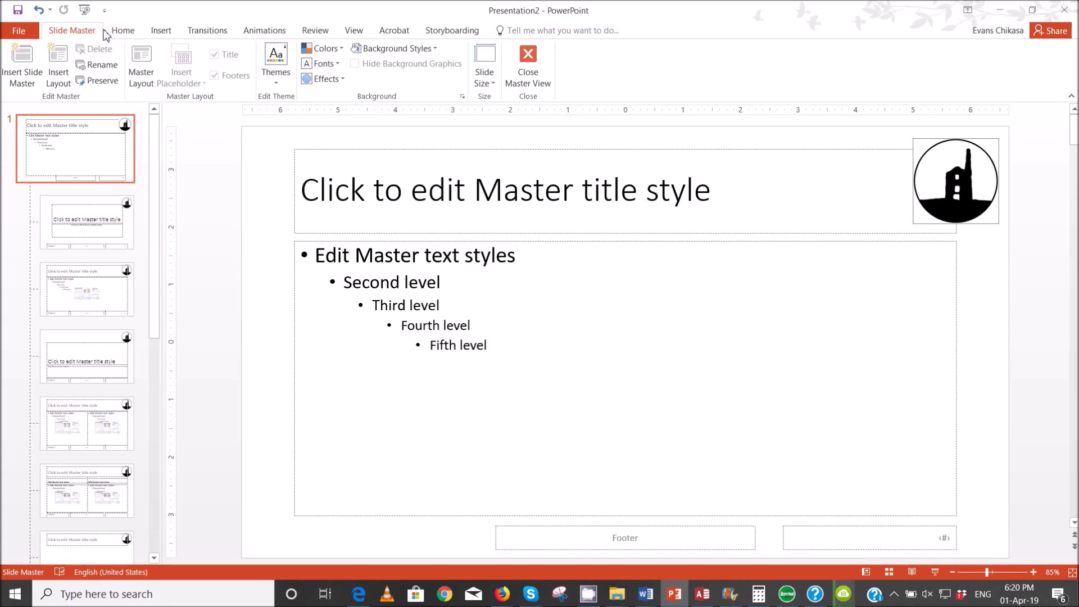
- Add a bottom-left text box with the candidate's name, centre number and candidate number
click(160, 32)
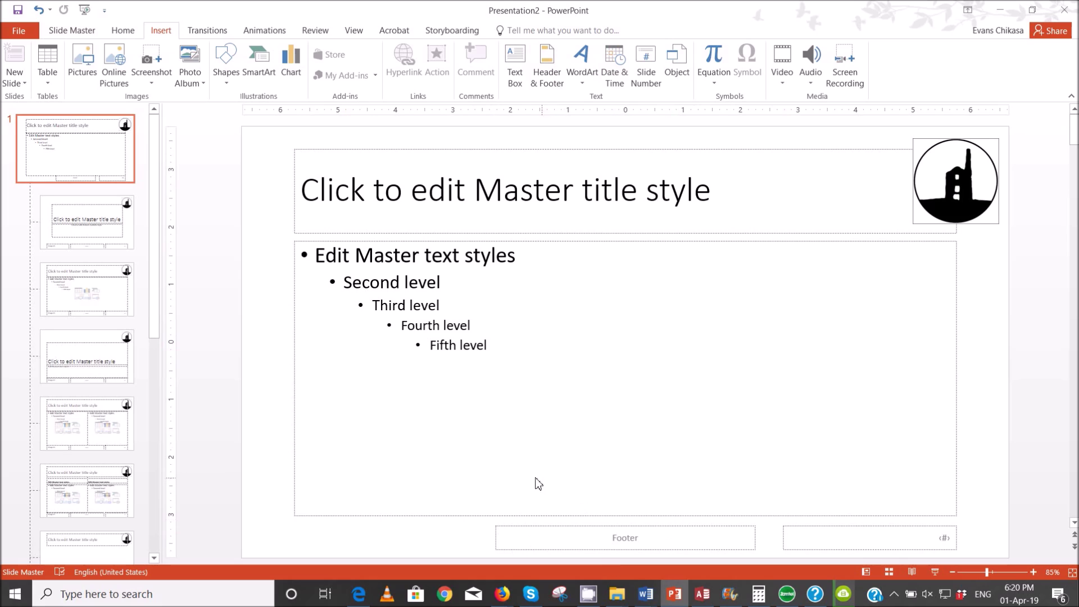
click(514, 65)
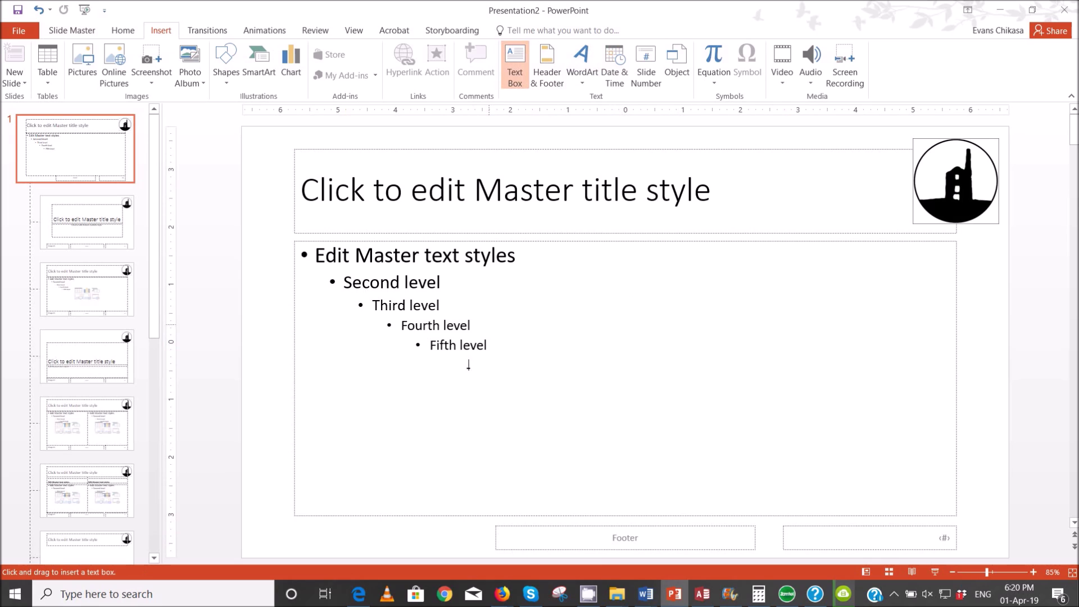
drag(292, 528, 477, 553)
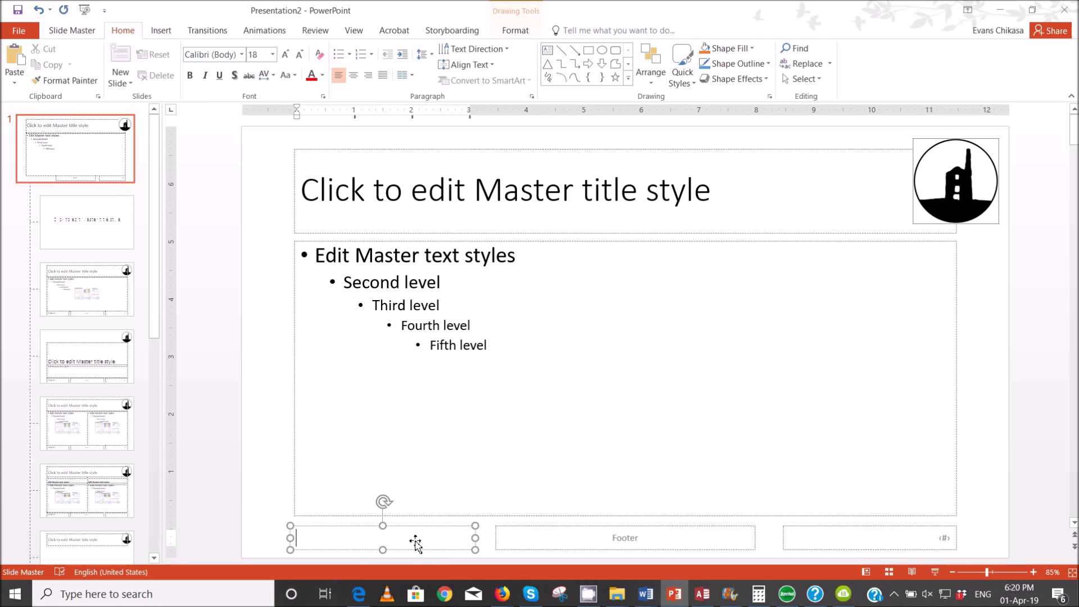
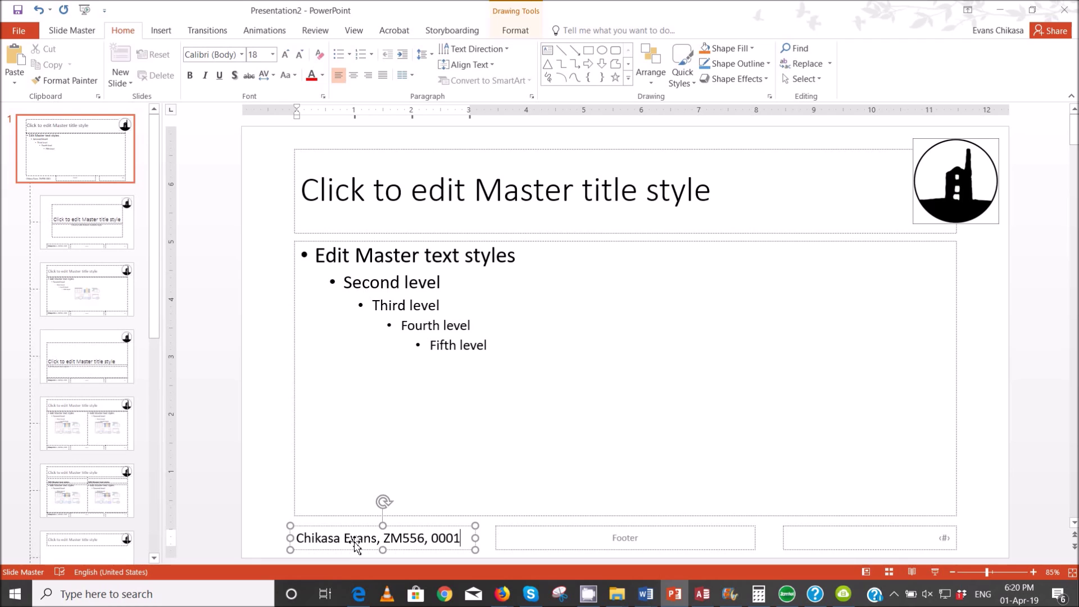
click(359, 594)
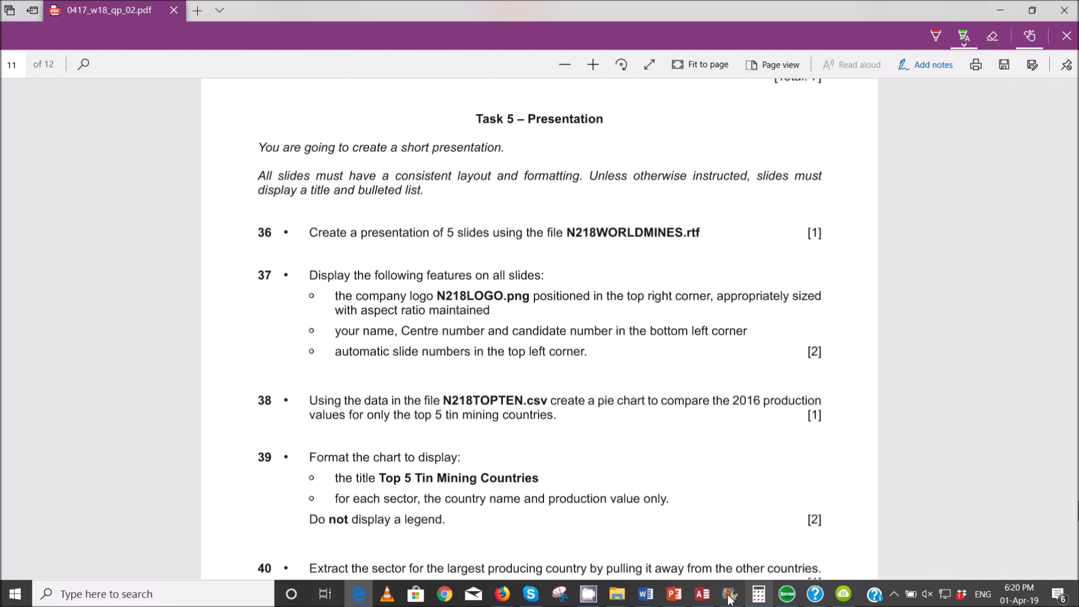
- Move the slide number placeholder to the master's top-left corner
mouse_move(673, 590)
click(670, 548)
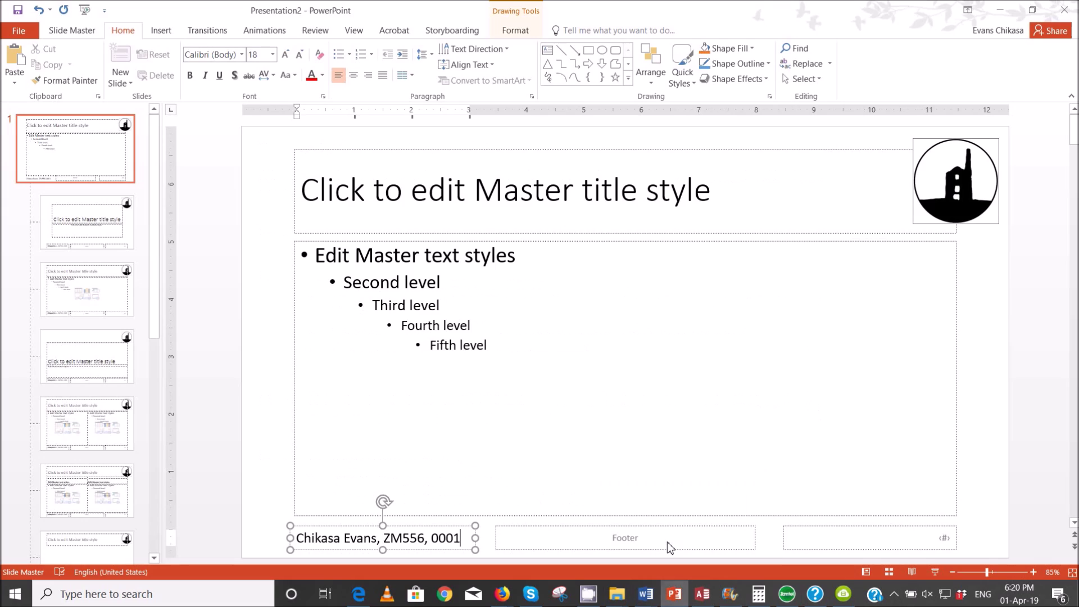
click(864, 530)
mouse_move(794, 538)
mouse_down()
mouse_move(924, 538)
mouse_move(939, 525)
mouse_move(749, 470)
mouse_move(318, 154)
mouse_move(252, 140)
mouse_move(270, 137)
mouse_up()
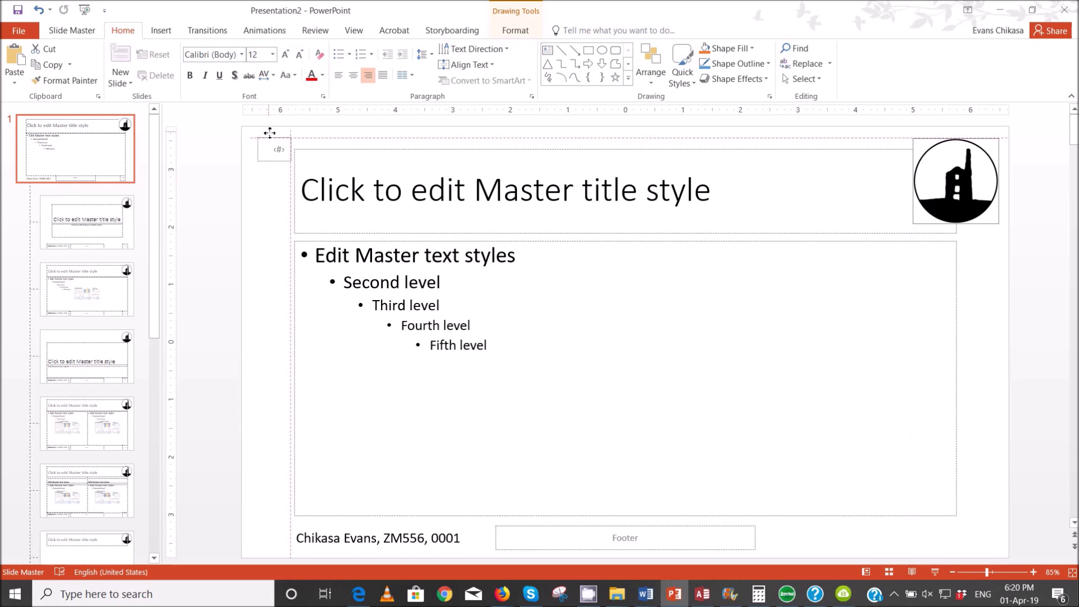
click(281, 227)
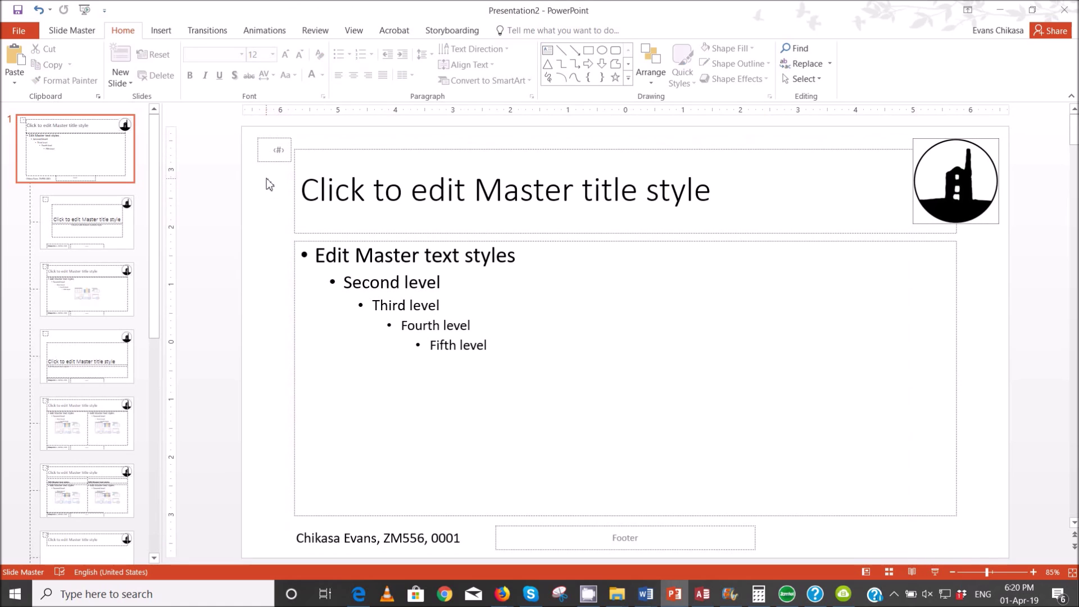
- Set the slide number text colour to black, then return to the exam paper
click(275, 138)
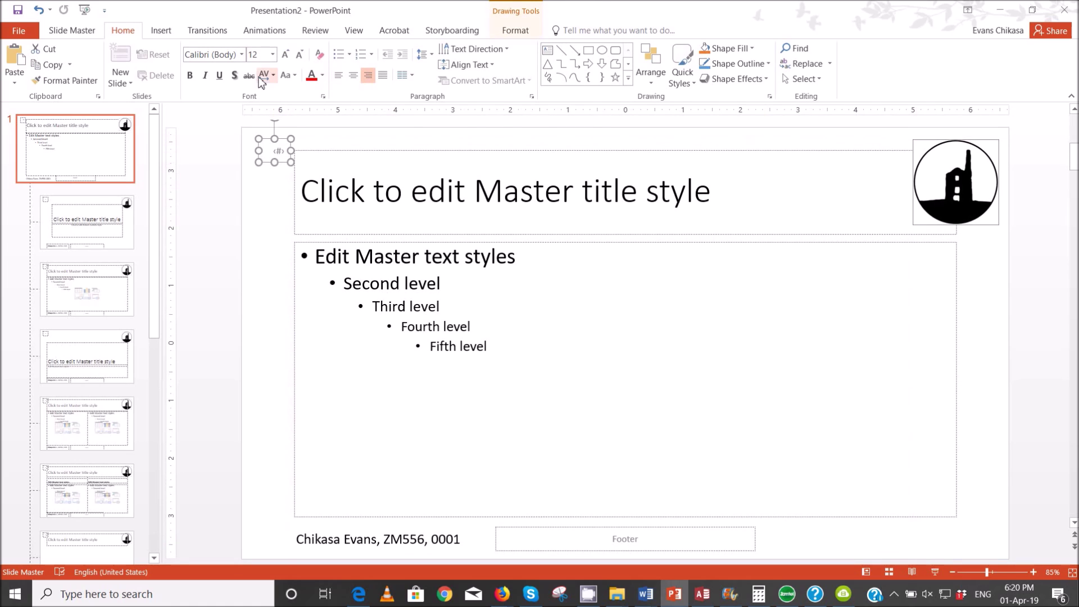
click(322, 74)
click(322, 105)
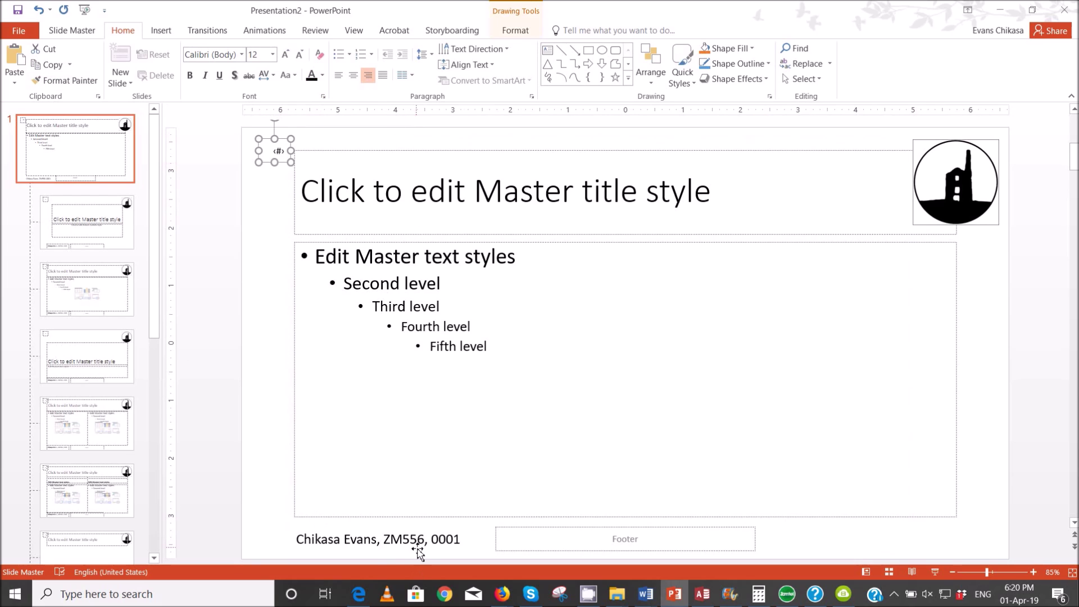
mouse_move(358, 594)
click(345, 540)
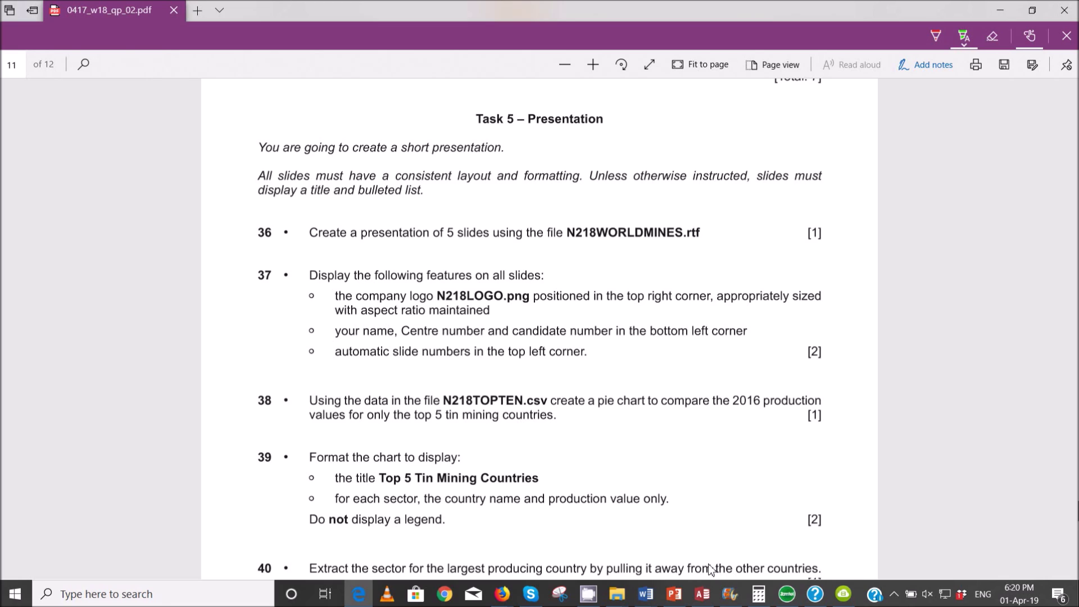
- Open N218TOPTEN in Excel from the 0417_w18_sf_02 Explorer window
mouse_move(616, 599)
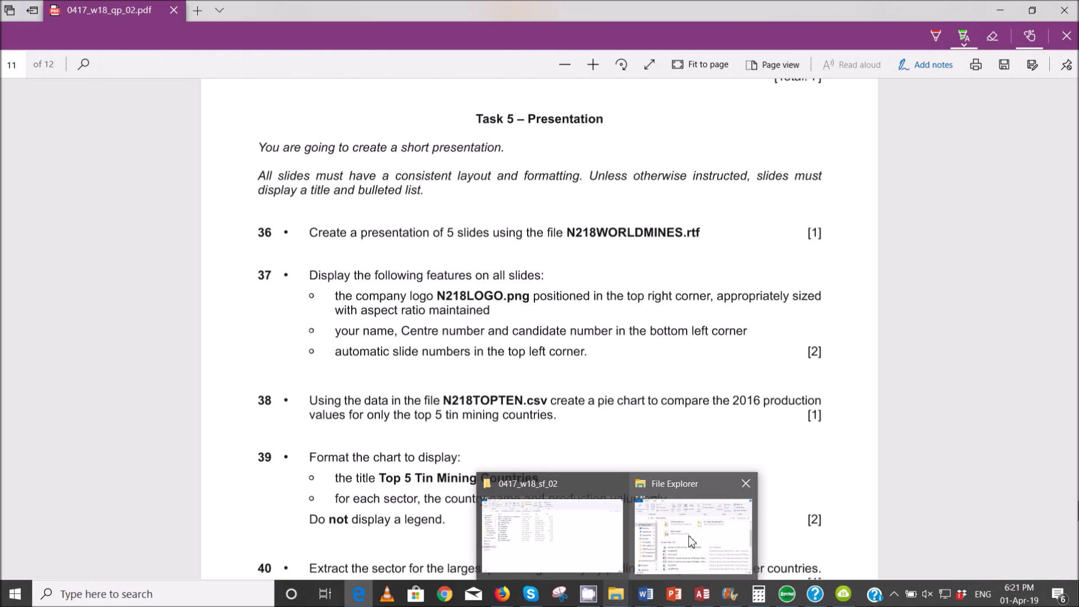
click(562, 549)
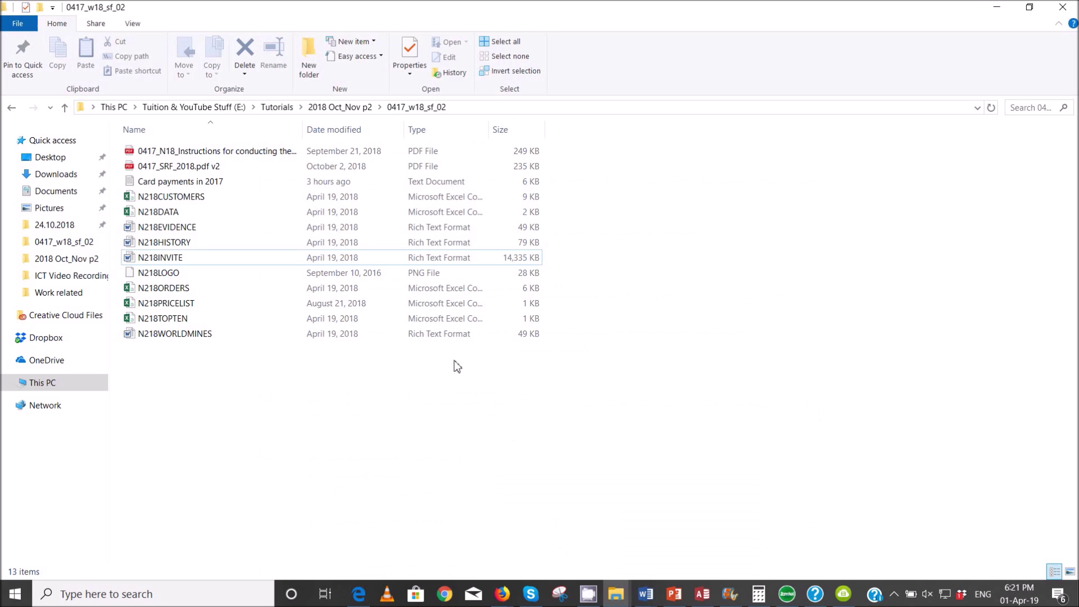
click(179, 322)
double_click(179, 322)
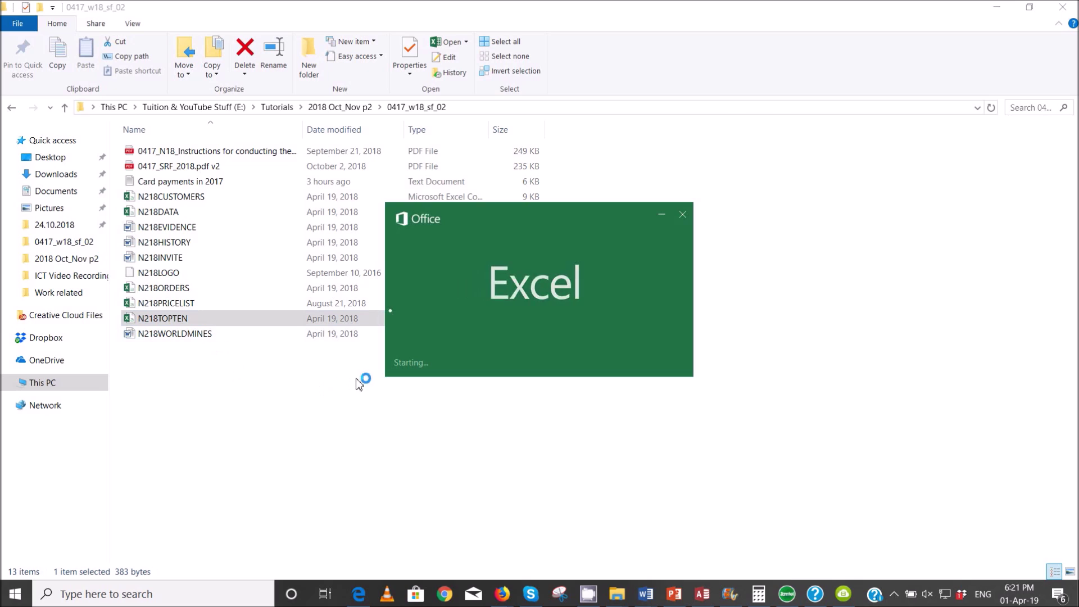
- Select the top five countries with their 2016 tin output and insert a 2-D pie chart
click(995, 86)
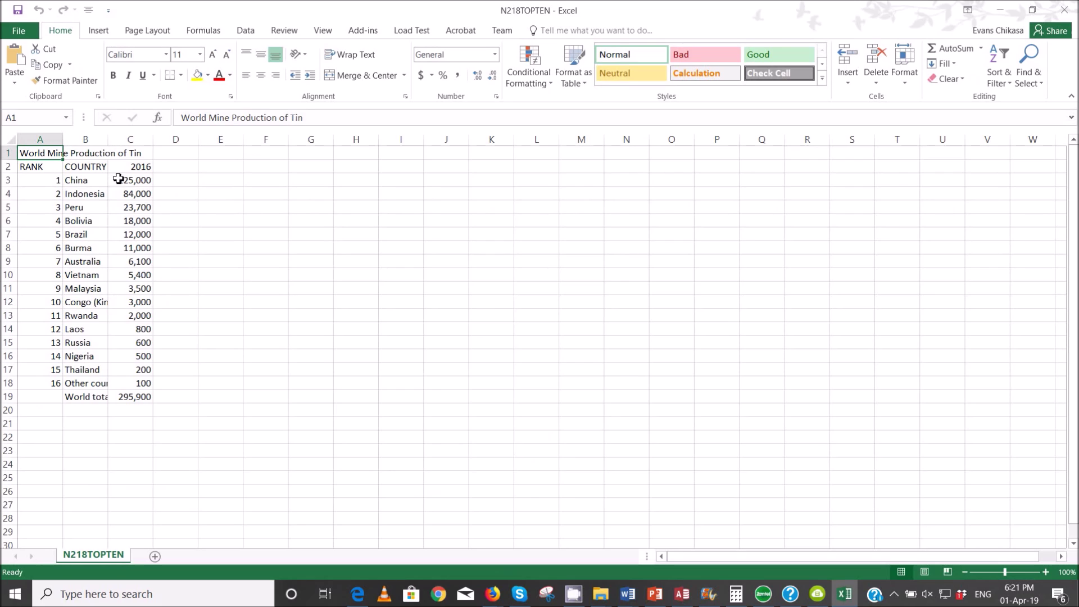
drag(136, 171, 139, 263)
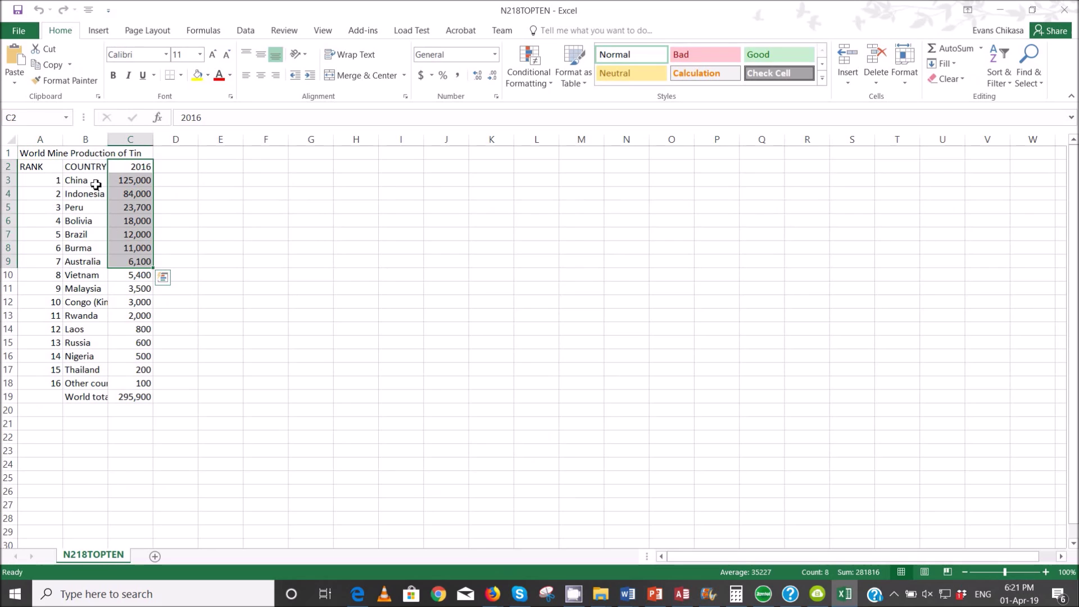
drag(79, 180, 142, 237)
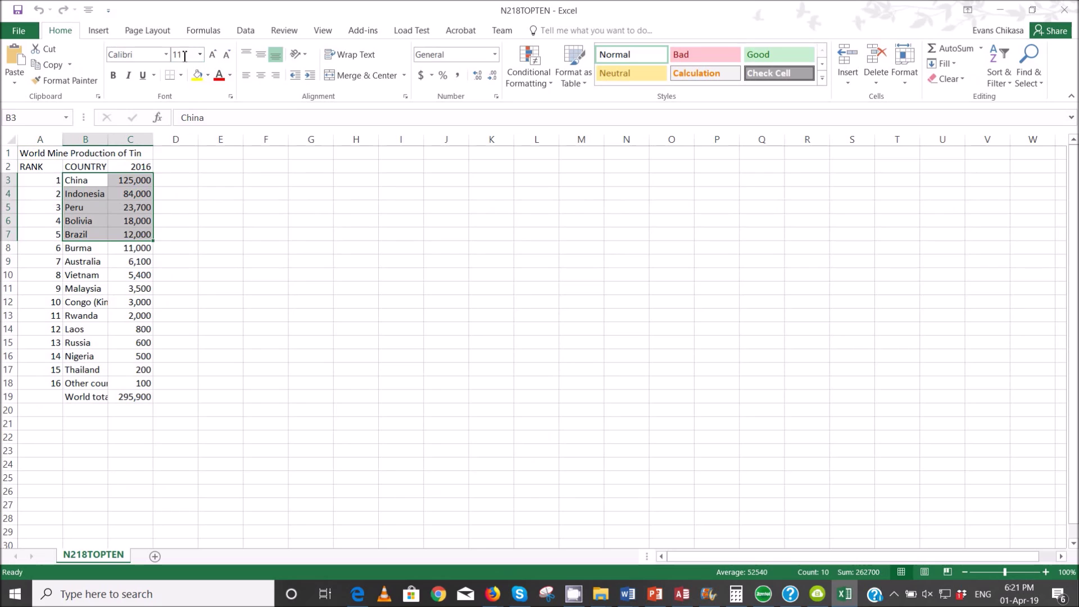
click(95, 33)
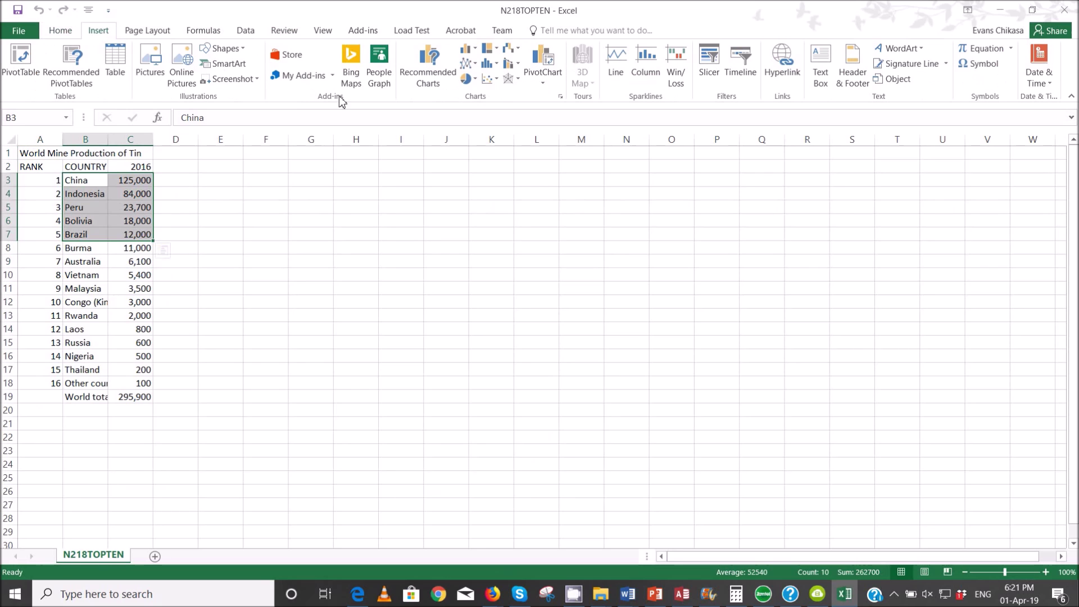
click(468, 78)
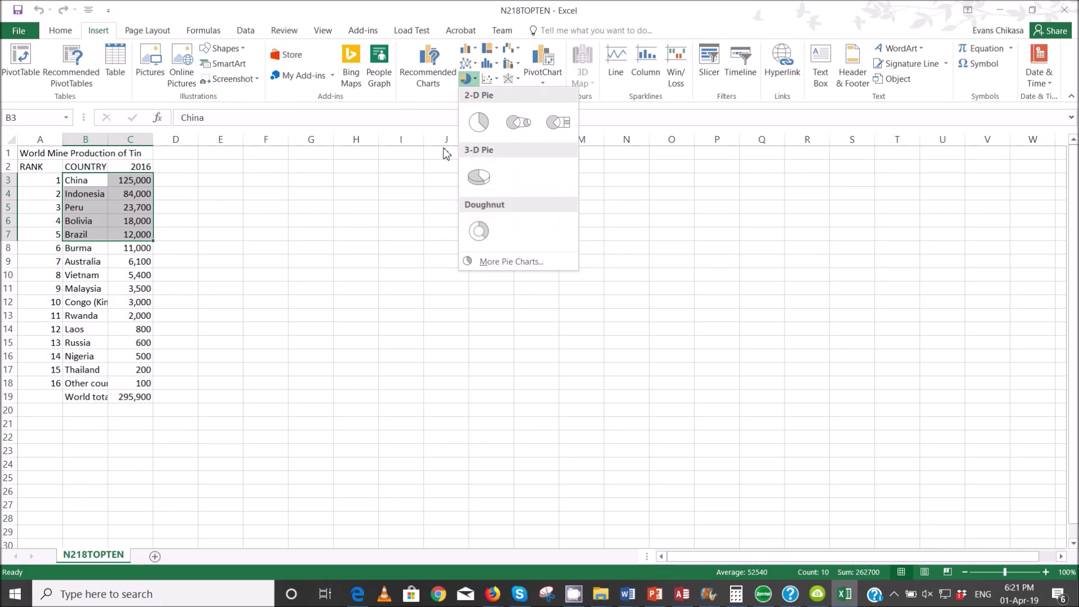
click(478, 122)
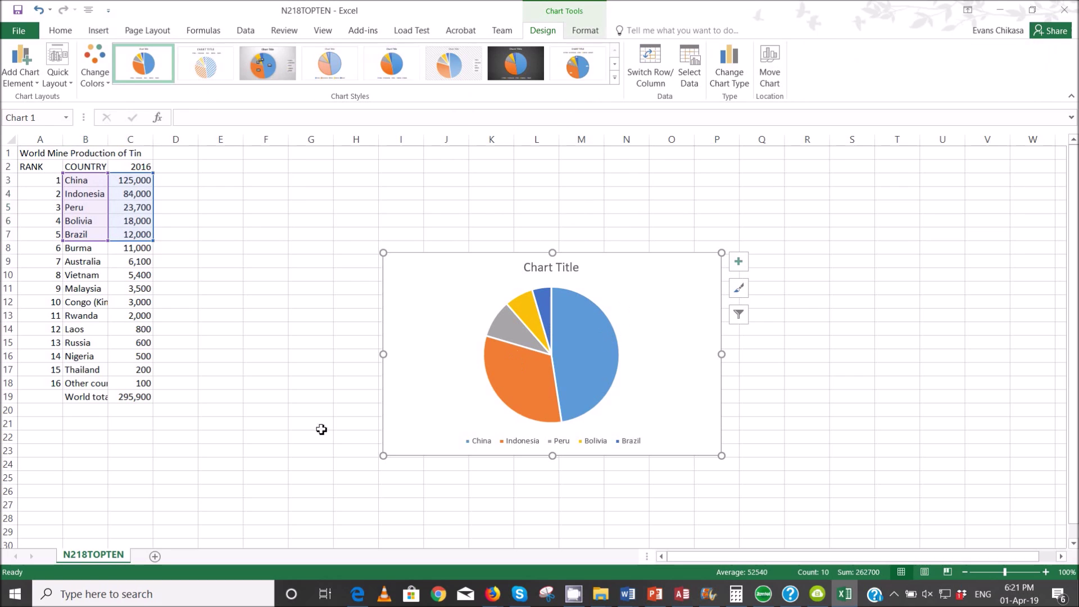
click(358, 594)
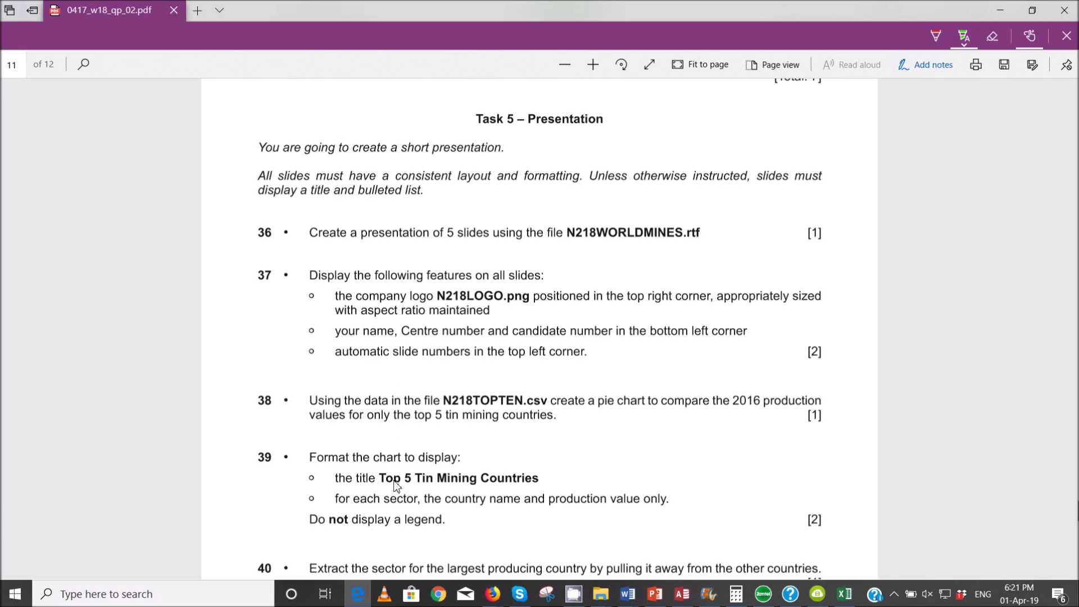
- Highlight the question 39 line requiring the title Top 5 Tin Mining Countries
drag(385, 478, 538, 484)
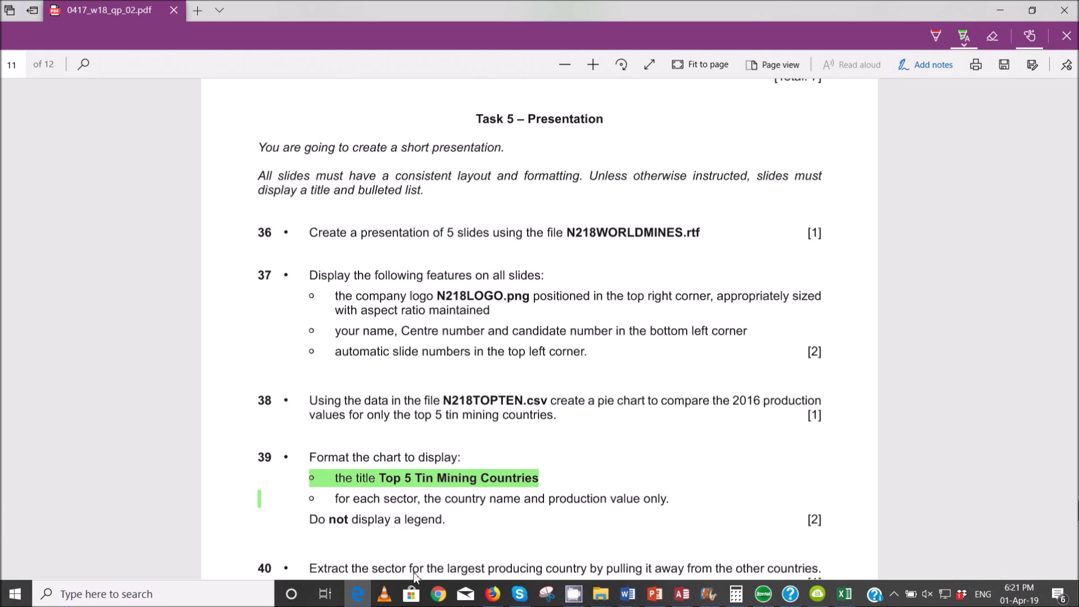
mouse_move(655, 594)
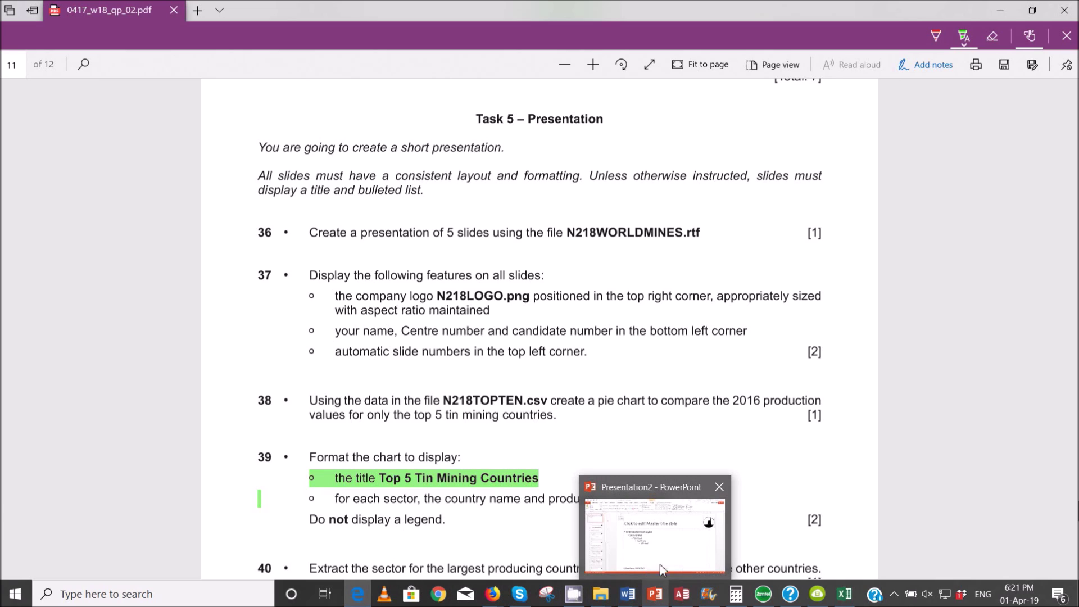
- Replace the pie chart title with 'Top 5 Tin Mining Countries', then view the exam paper
click(834, 548)
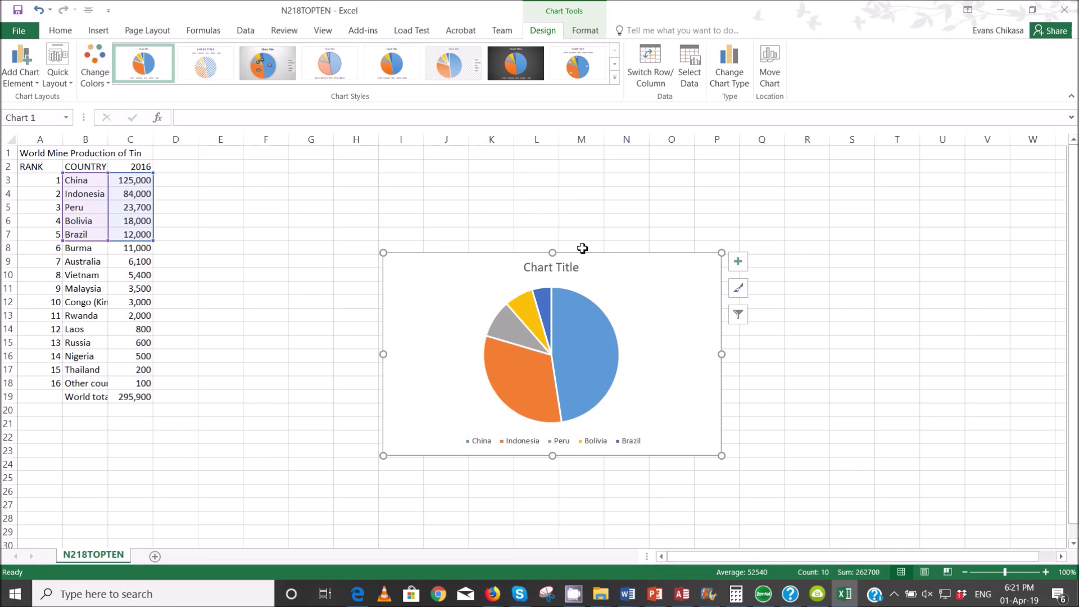
click(563, 267)
double_click(563, 268)
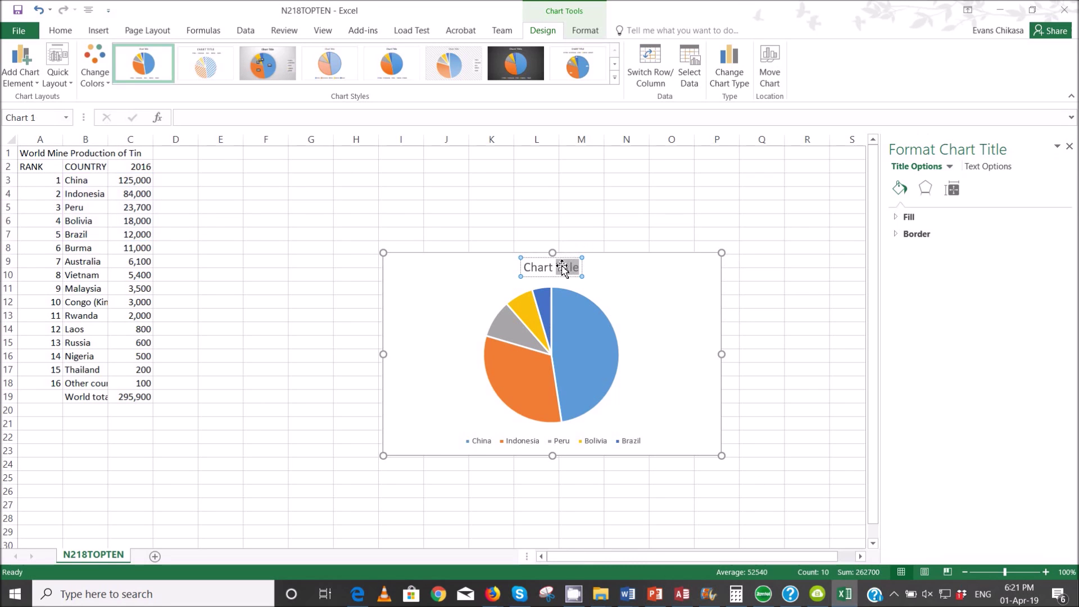
triple_click(563, 268)
text(T)
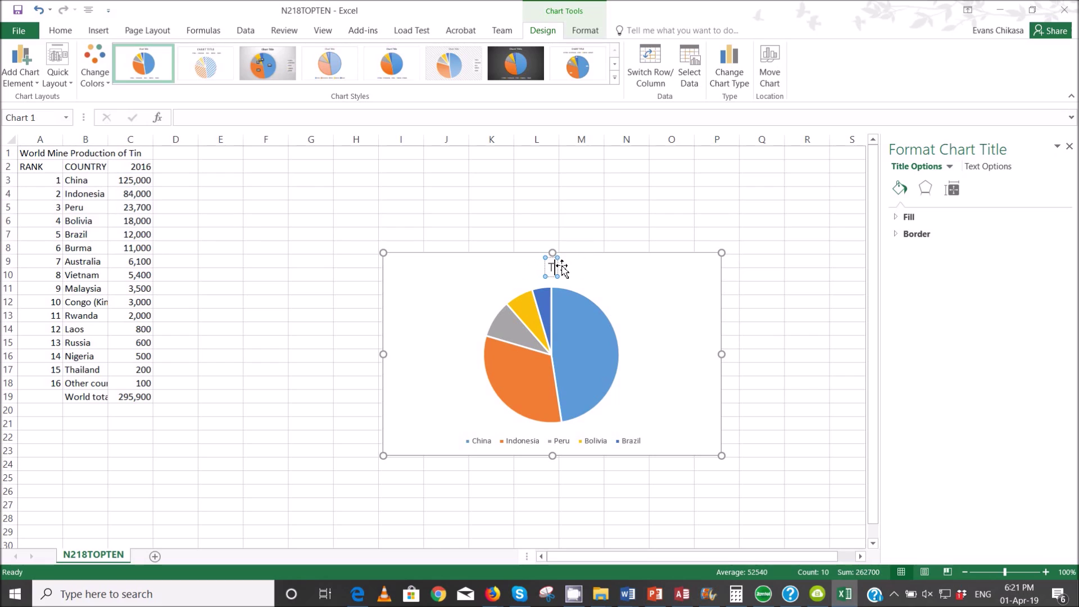
text(op 5)
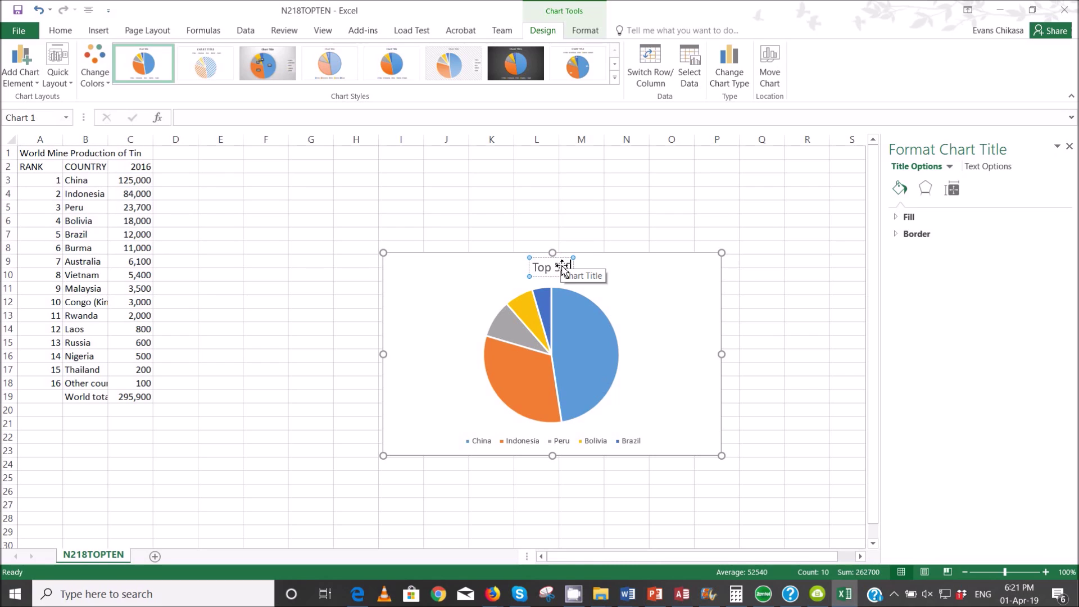
text( Tin Mining Countries)
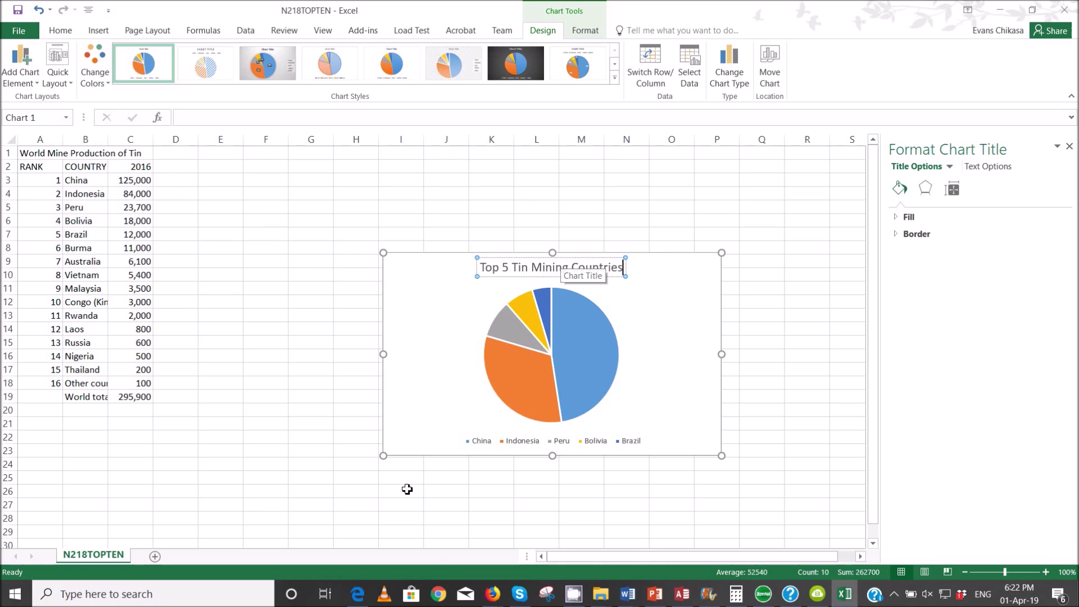
click(358, 598)
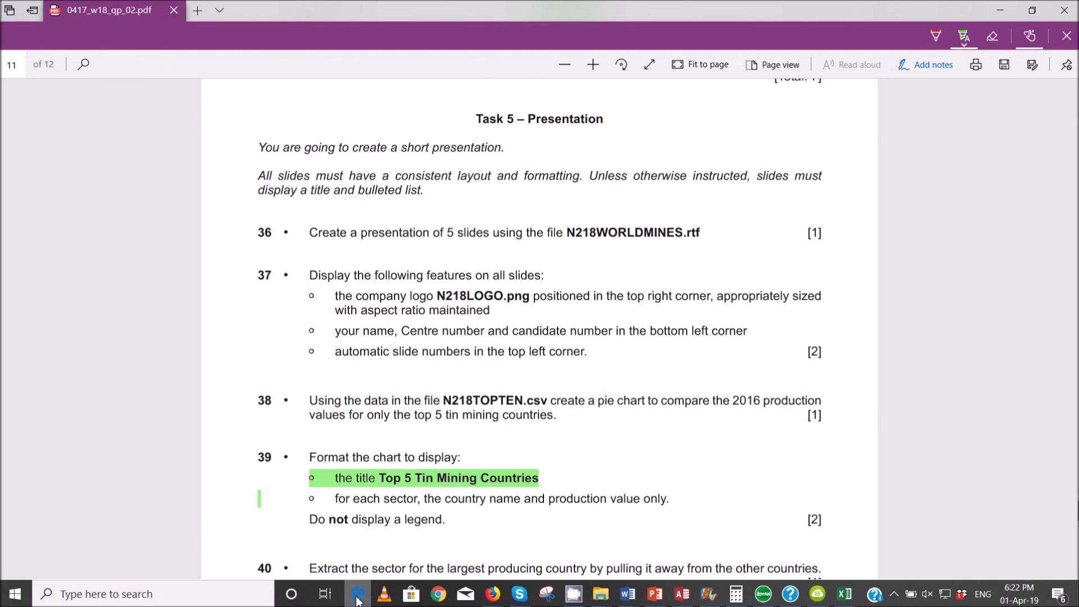
- Highlight the exam line requiring each sector's country name and production value, then reselect the pie
click(357, 598)
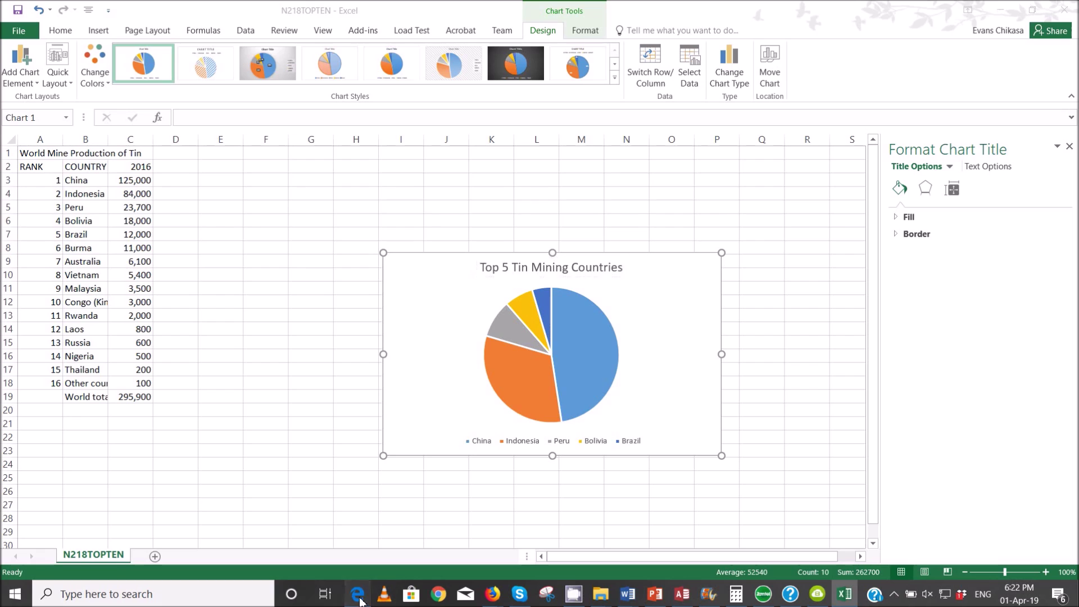
click(358, 596)
scroll(362, 450, down, 1)
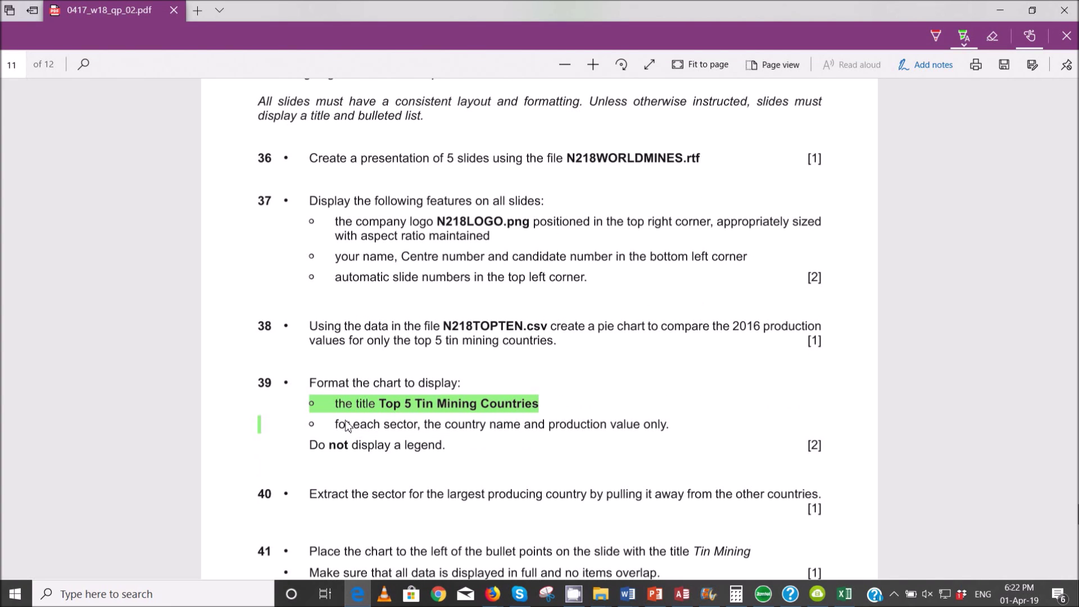
mouse_move(674, 424)
mouse_down()
mouse_move(506, 437)
mouse_move(368, 421)
mouse_up()
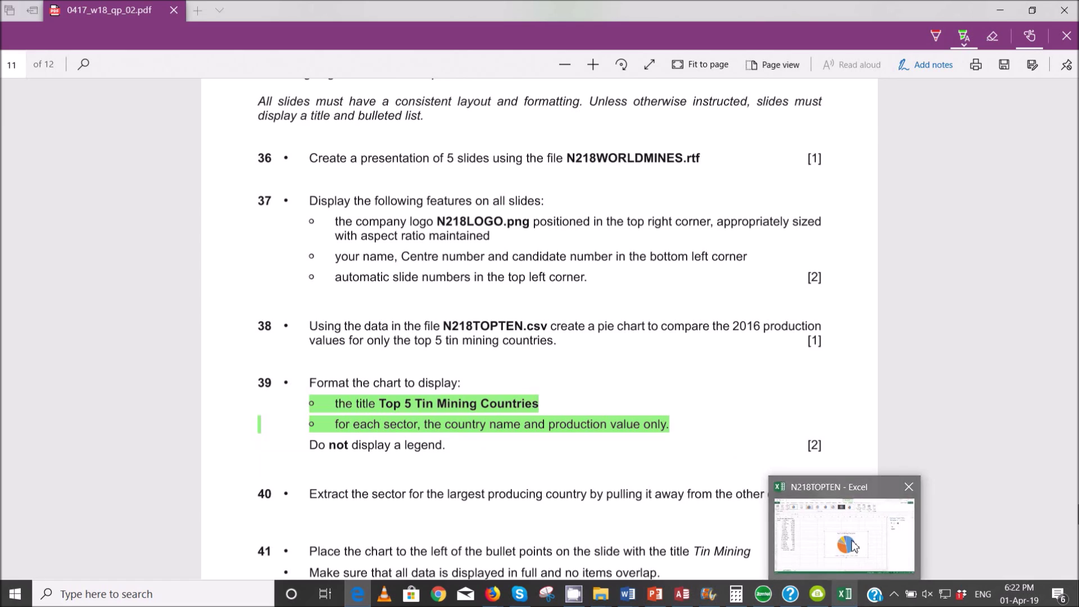
click(853, 598)
click(582, 321)
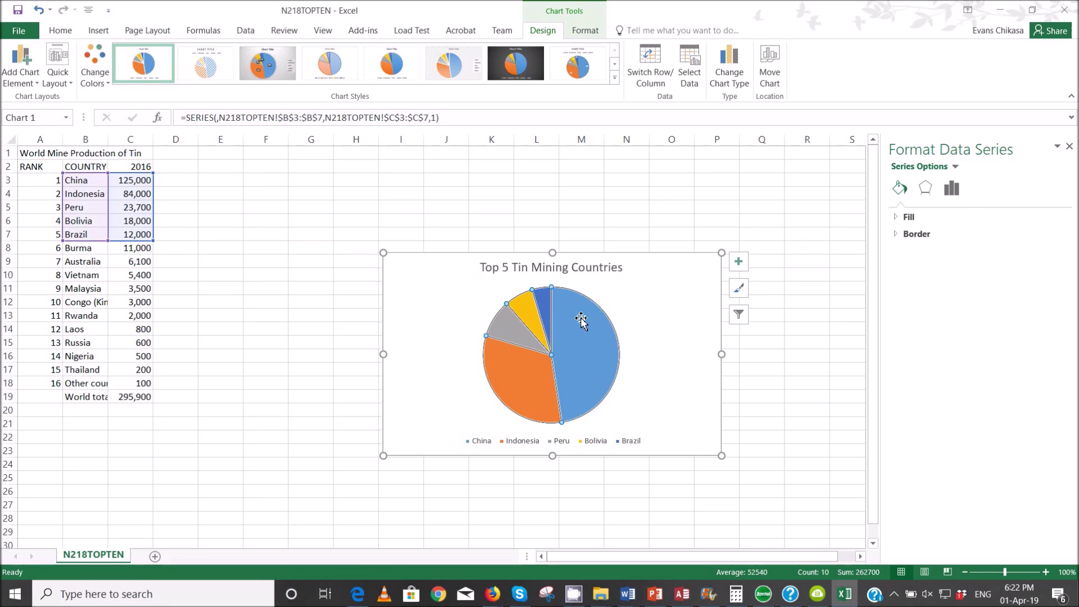
- Add data labels to the pie chart's slices
right_click(582, 319)
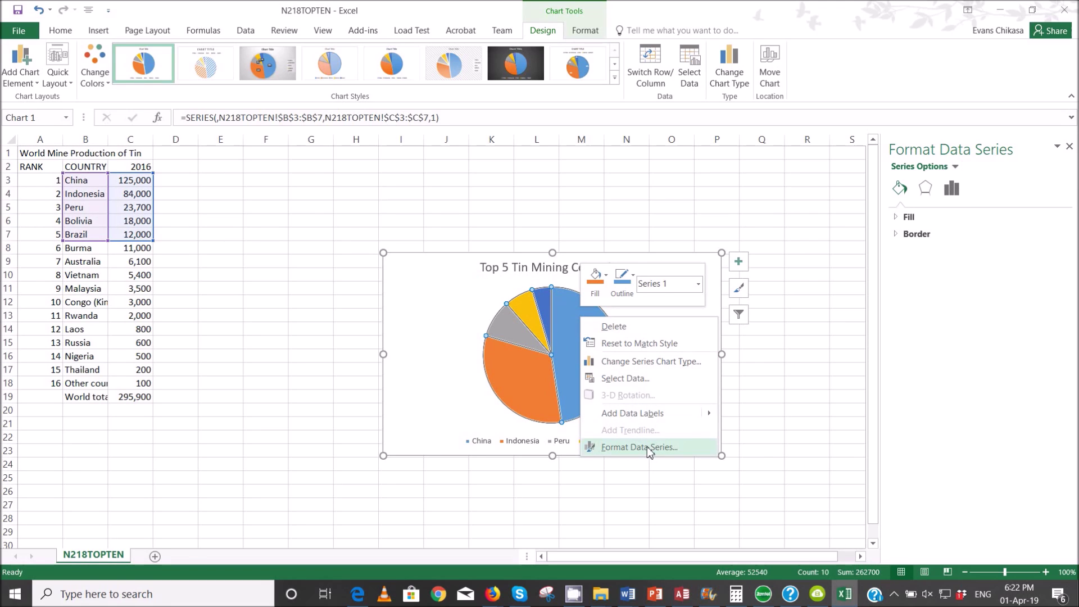
mouse_move(669, 413)
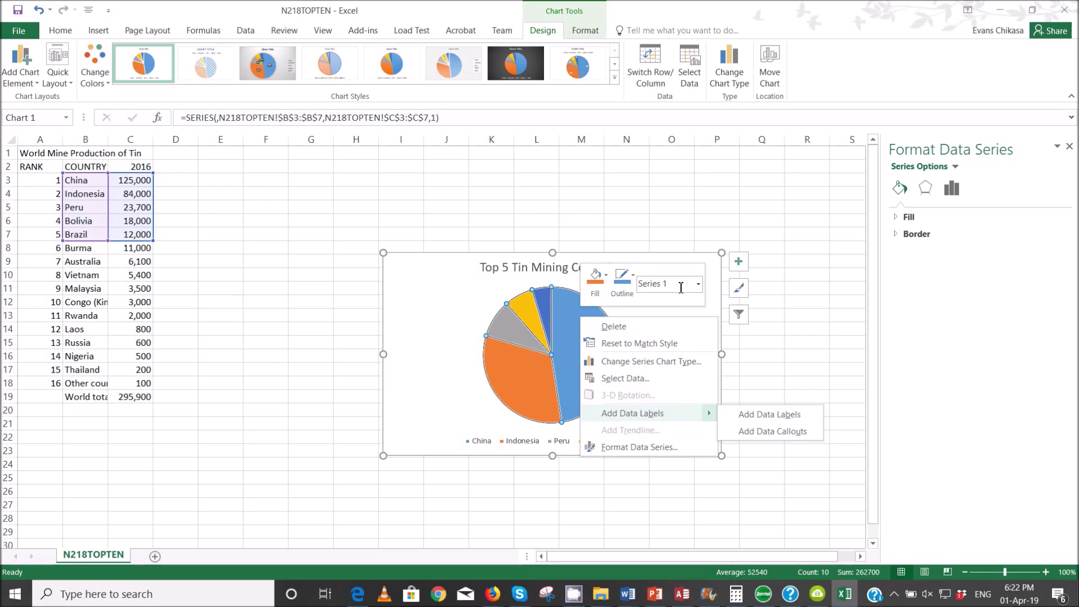
click(638, 448)
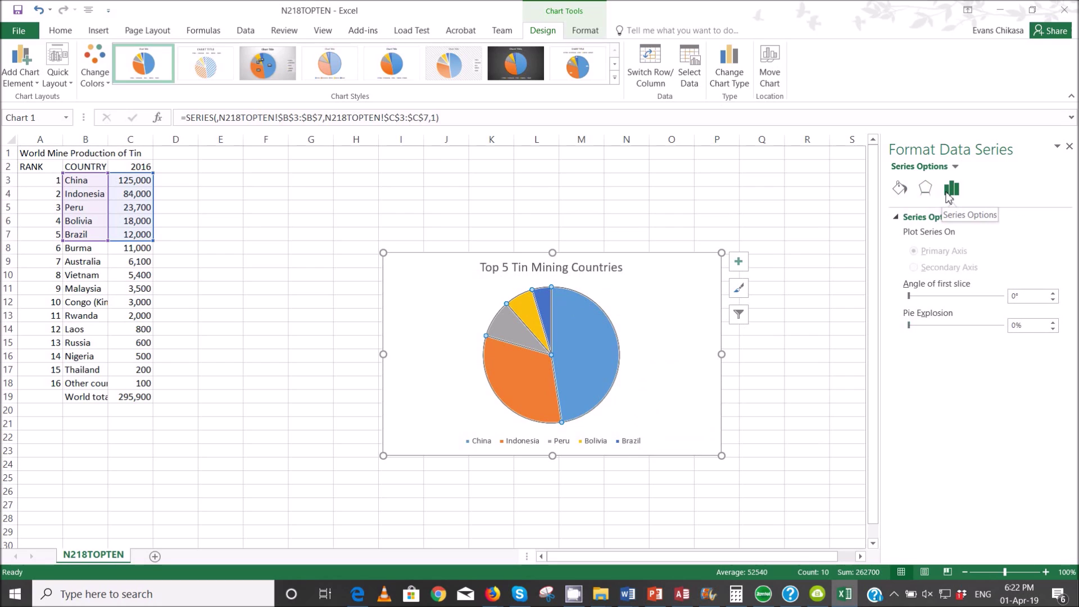
click(926, 189)
right_click(571, 417)
click(637, 489)
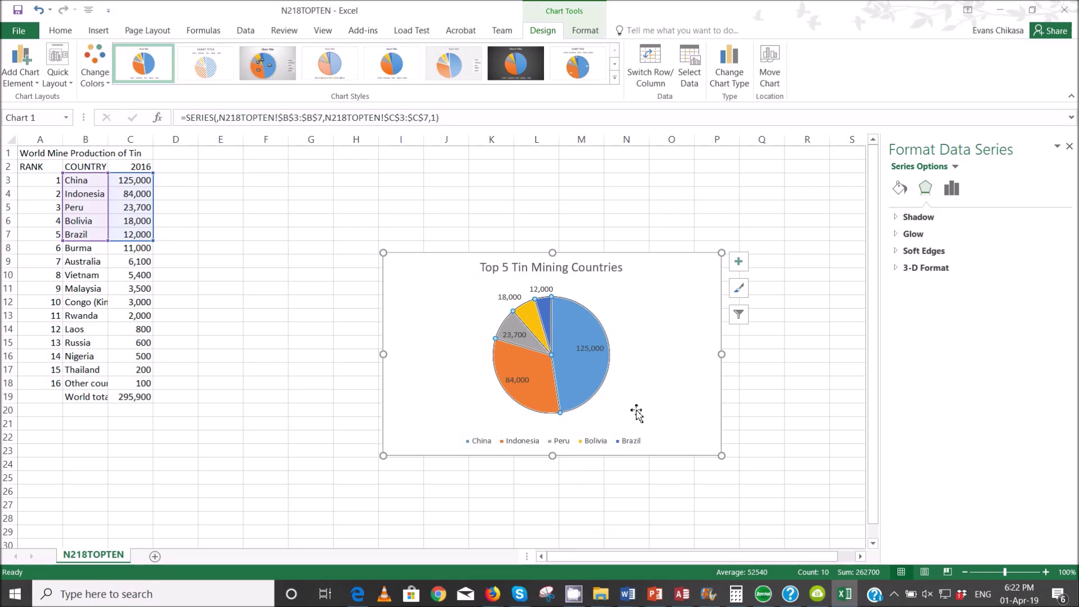
- Set the data labels to show Category Name and Value, with leader lines turned off
right_click(583, 380)
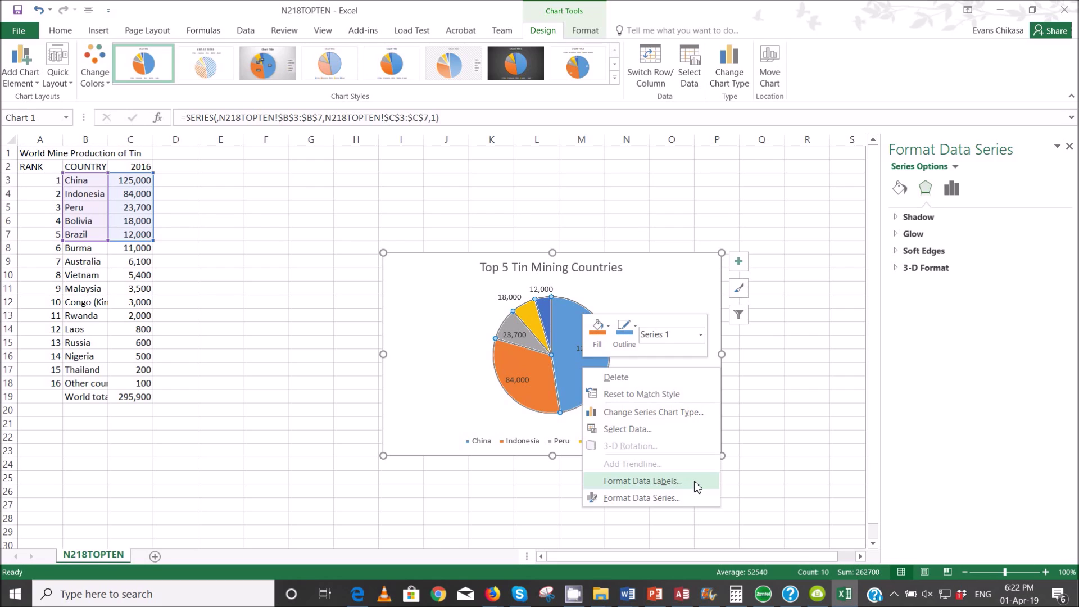
click(738, 262)
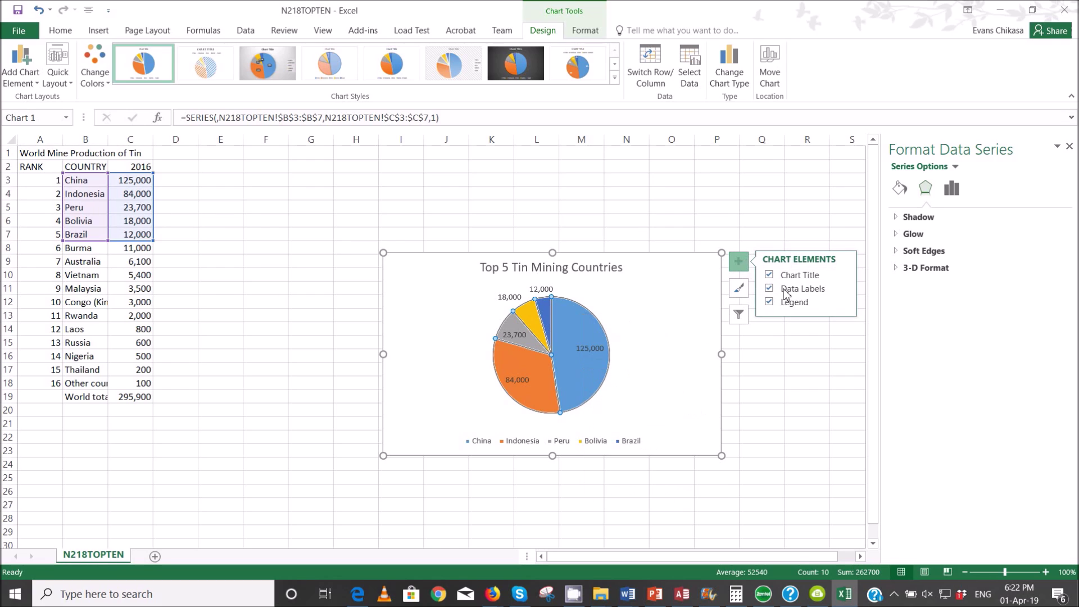
click(844, 289)
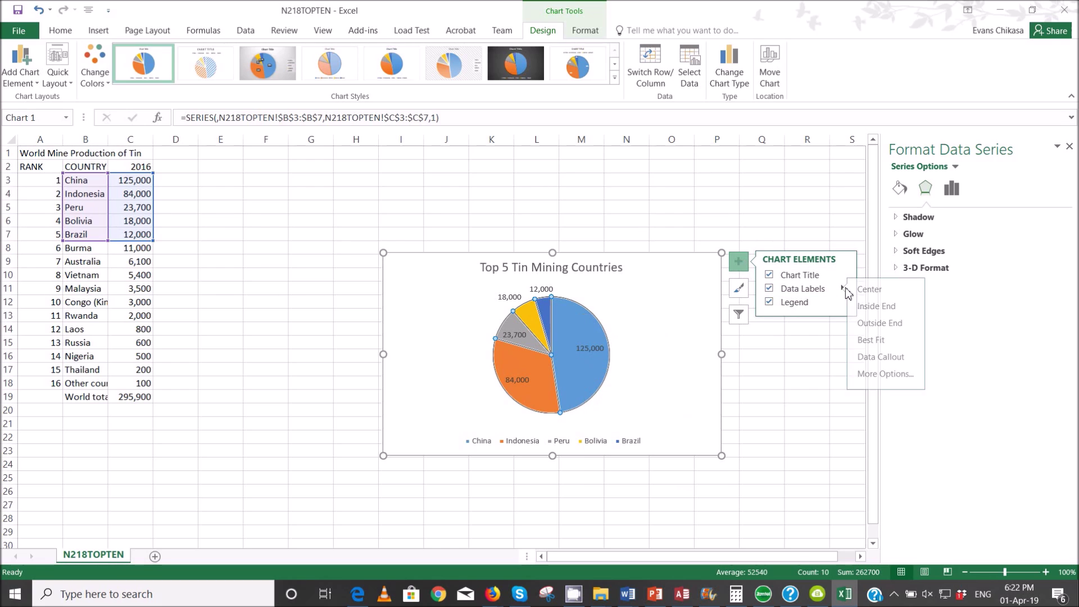
click(926, 375)
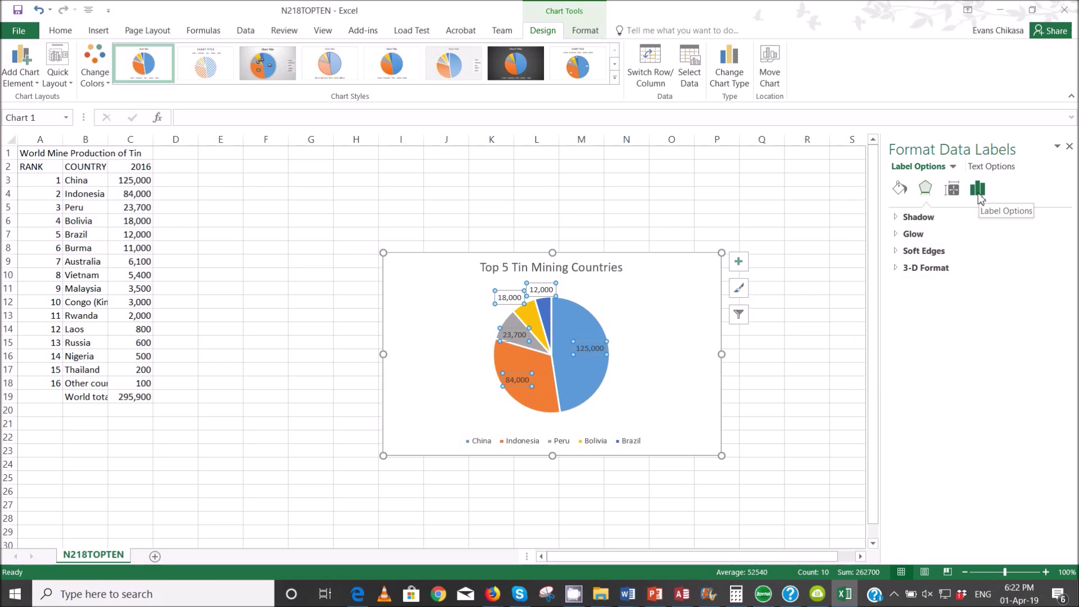
click(978, 191)
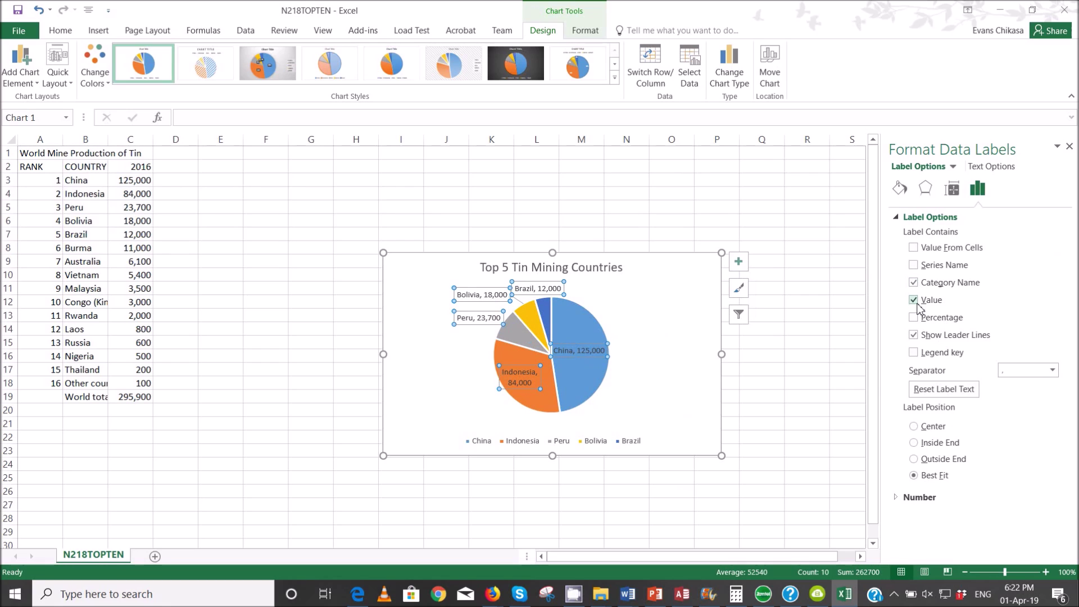
click(915, 335)
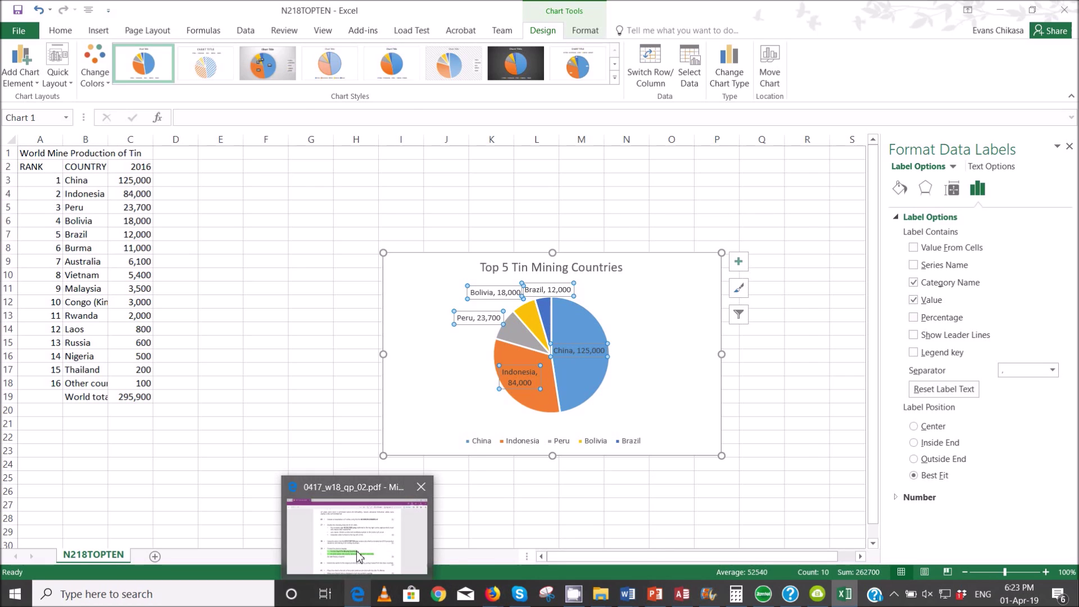
- Highlight the exam's no-legend requirement and remove the legend from the chart
click(358, 594)
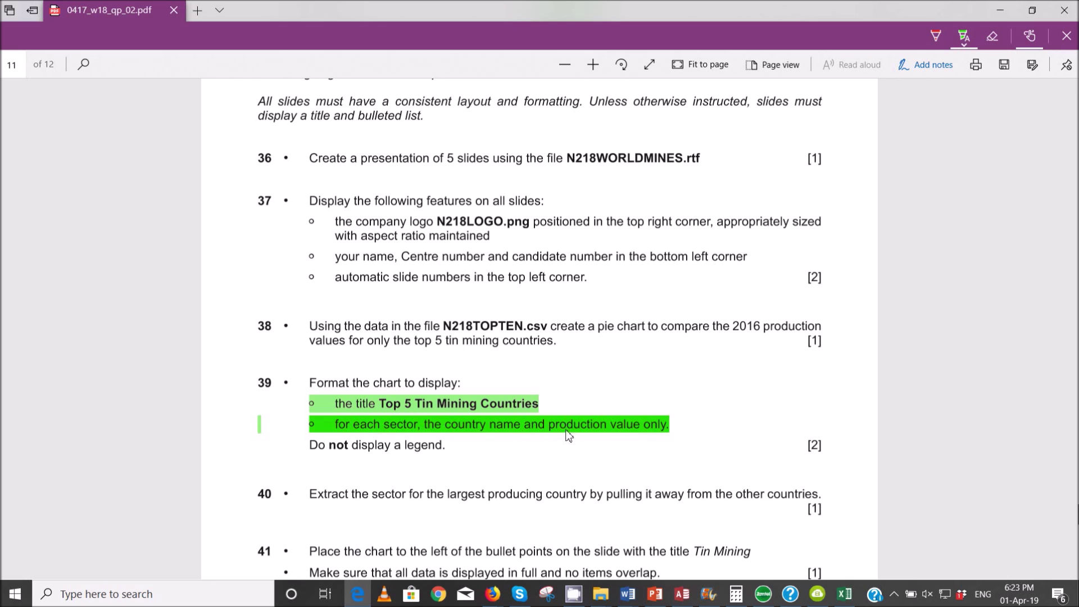
drag(326, 449, 429, 454)
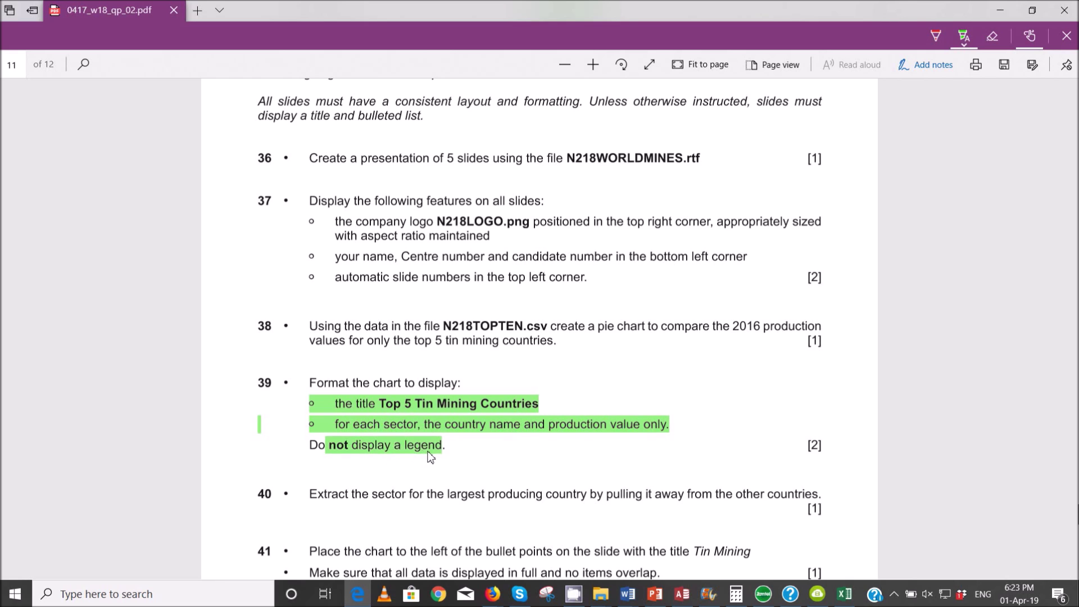
click(844, 594)
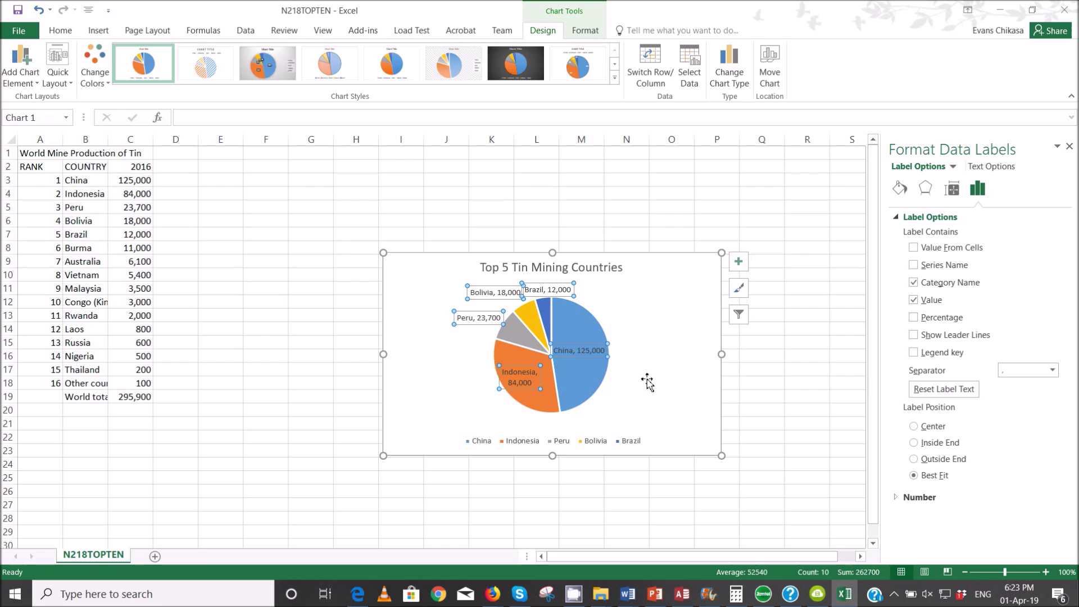
click(739, 264)
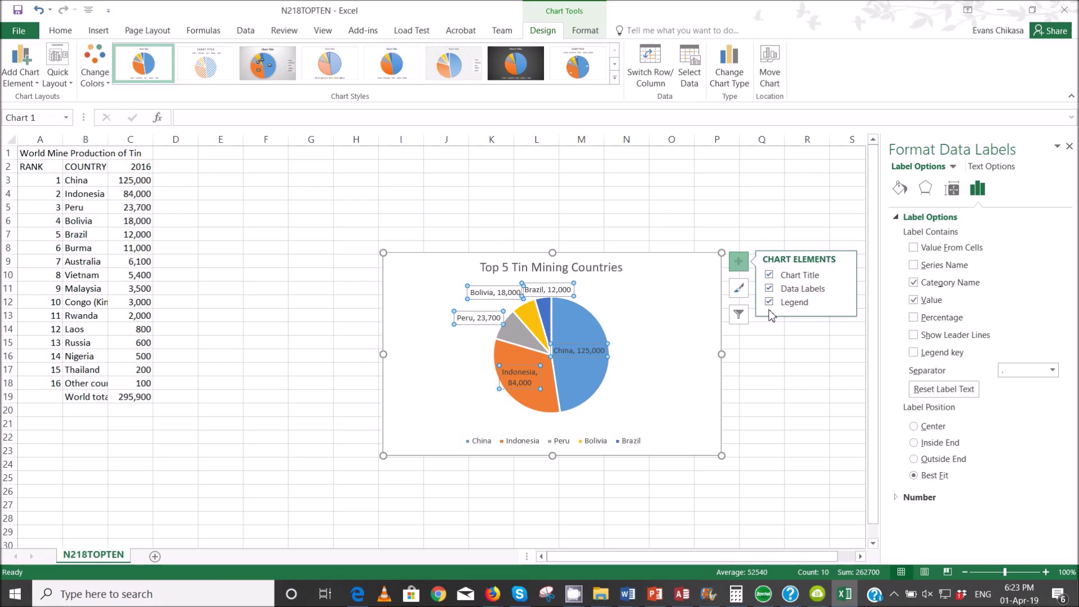
click(770, 302)
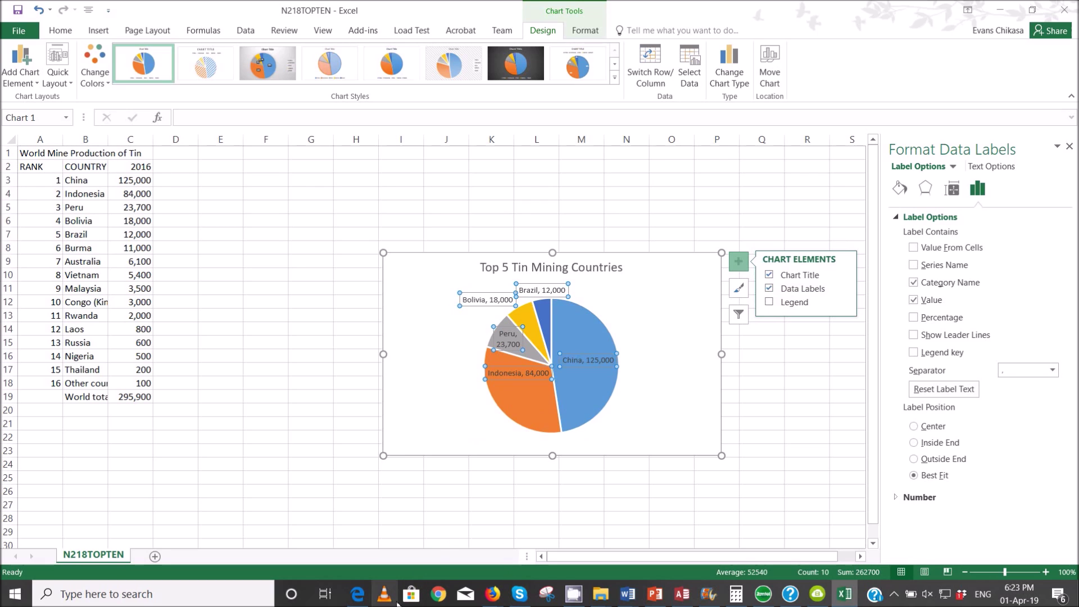
- Read further down the exam paper, then reselect the whole pie series in the workbook
mouse_move(366, 597)
click(363, 555)
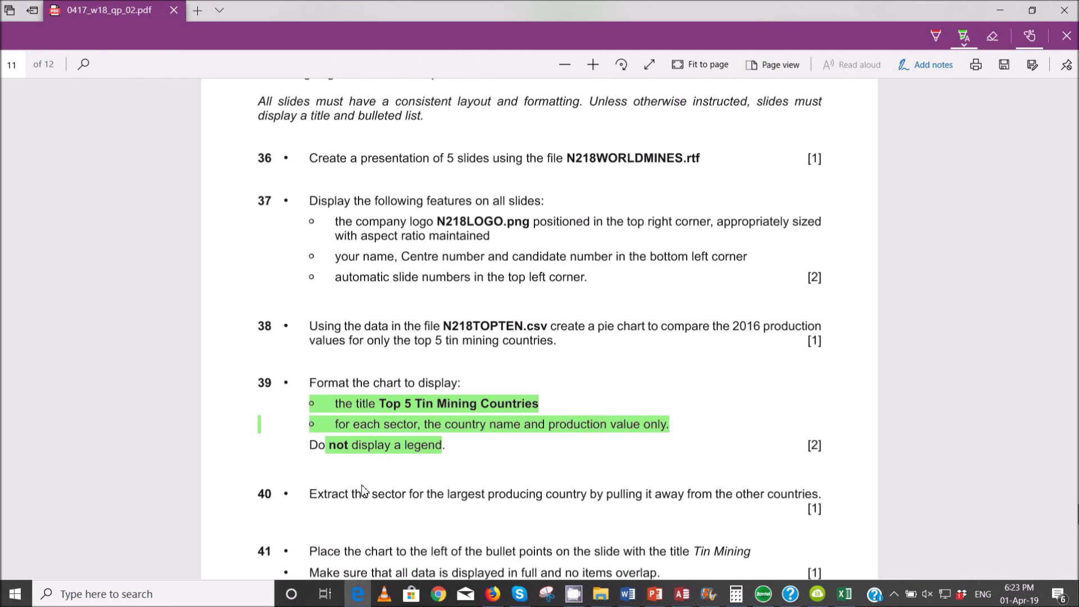
scroll(362, 490, down, 3)
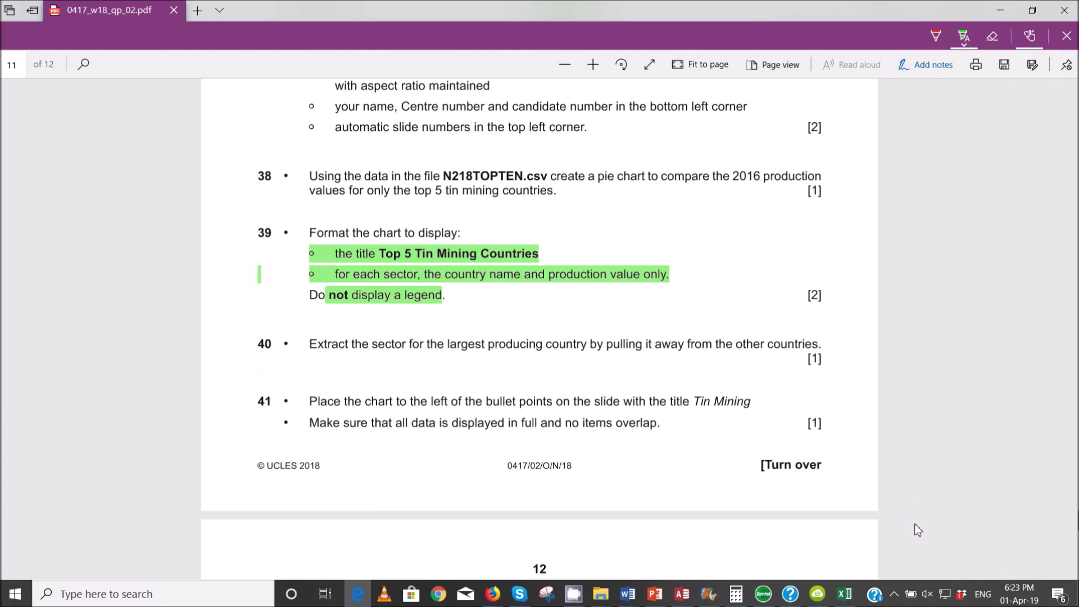
mouse_move(845, 594)
click(843, 548)
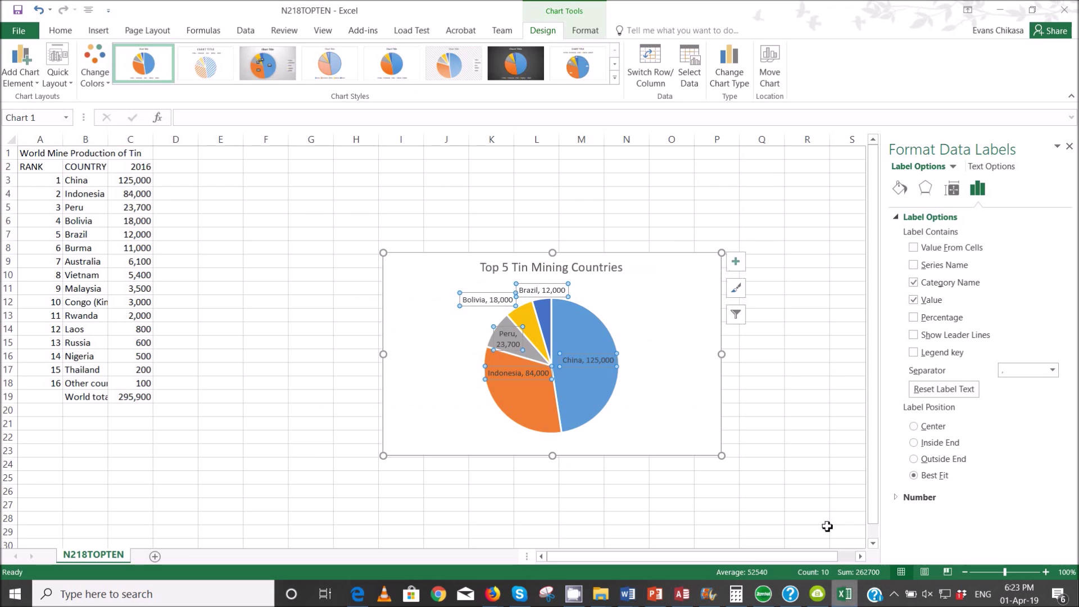
click(590, 387)
- Explode the China slice slightly out from the pie, to about 8% point explosion
click(590, 387)
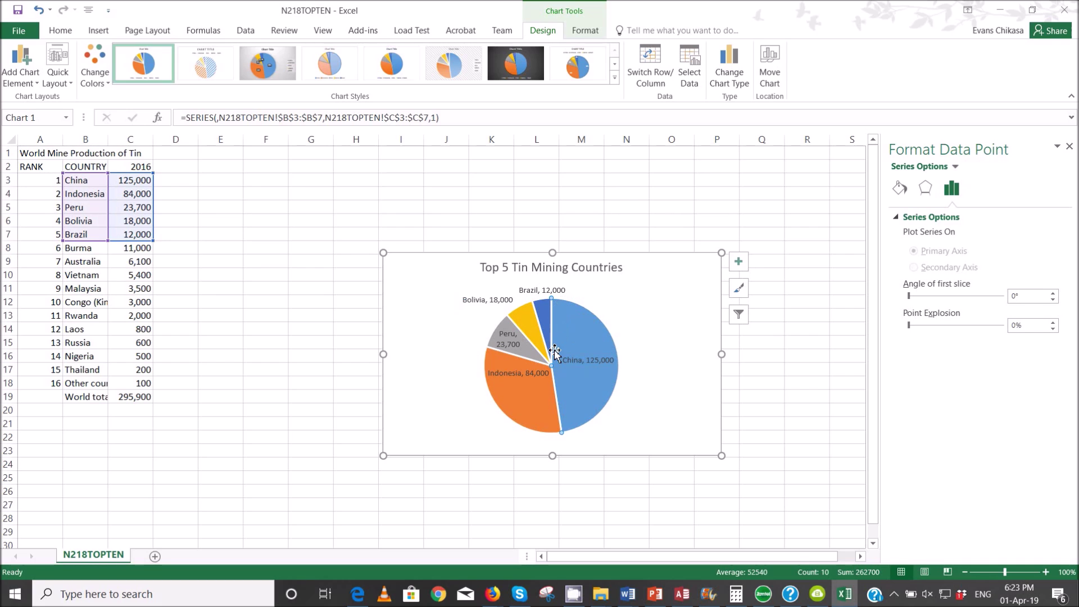
click(629, 378)
click(596, 388)
click(590, 392)
mouse_move(590, 391)
mouse_down()
mouse_move(619, 382)
mouse_move(613, 406)
mouse_move(594, 384)
mouse_up()
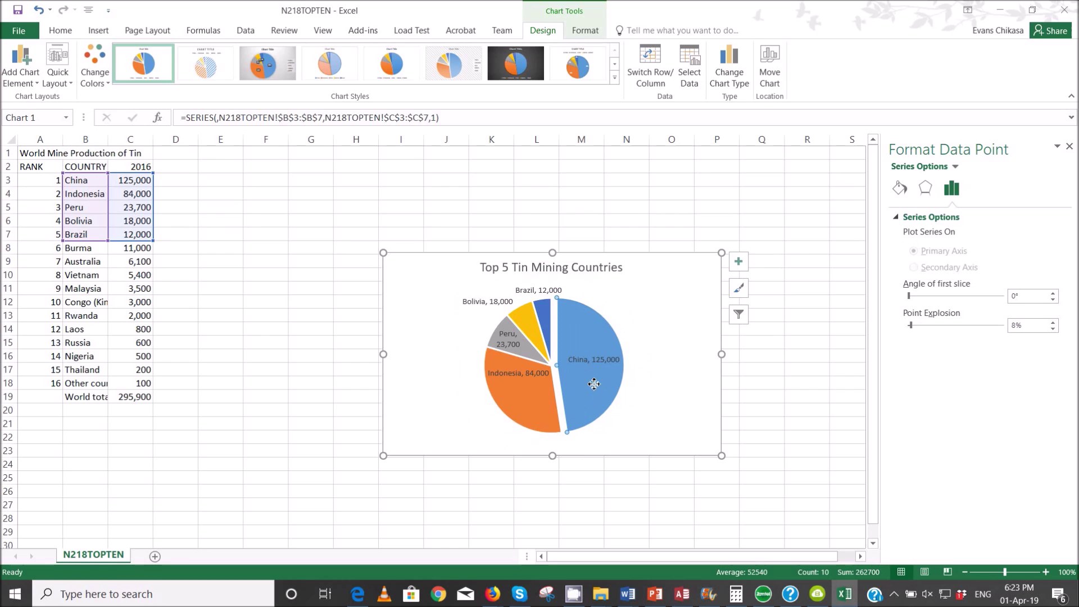
click(654, 378)
drag(600, 385, 597, 387)
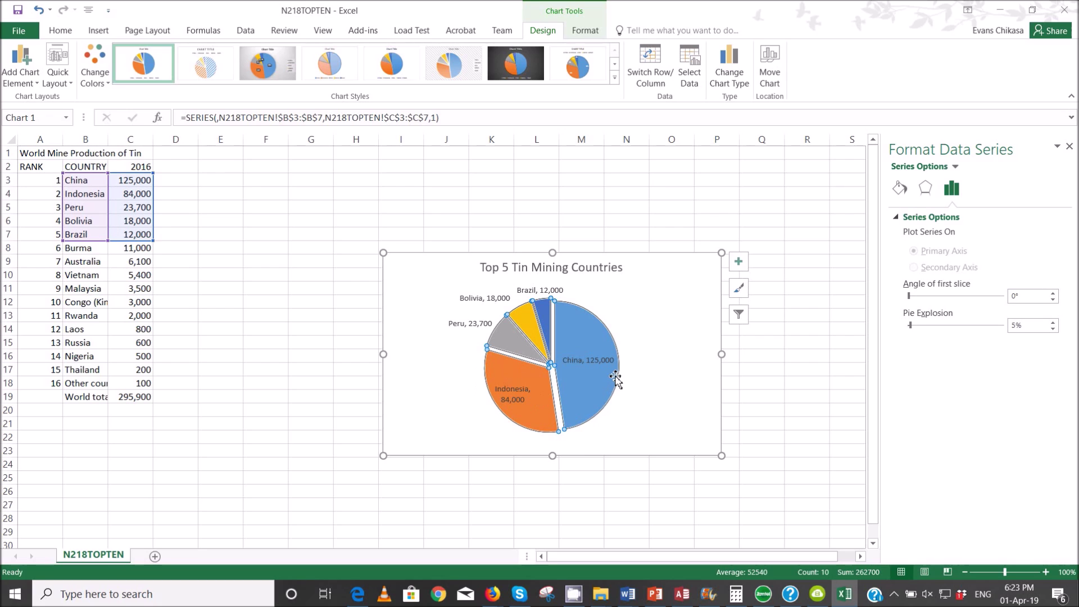
click(646, 390)
click(585, 379)
click(585, 379)
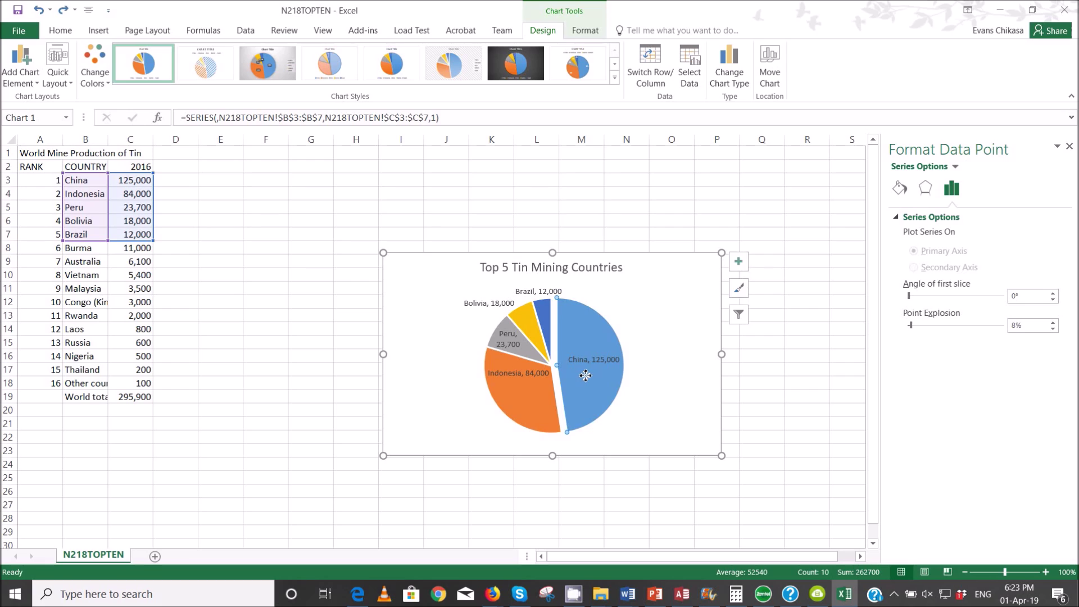